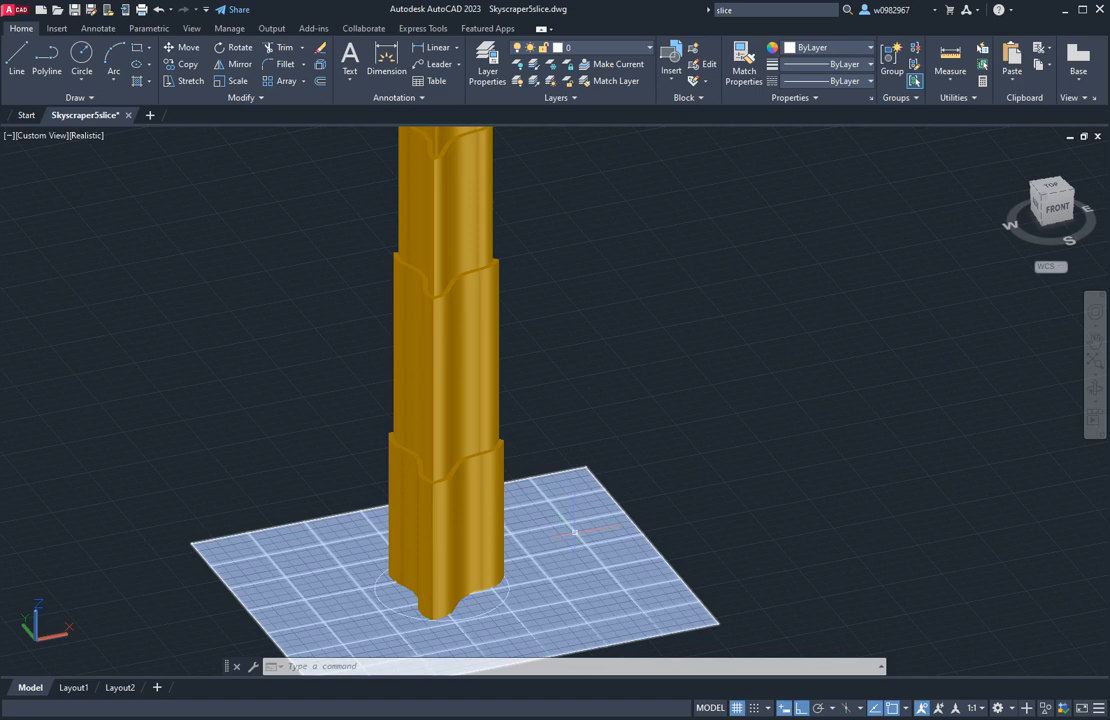
Erase the planar surface lying inside the rectangle at the tower's base
{"action": "type", "text": "e"}
{"action": "key", "text": "Return"}
{"action": "left_click", "coordinate": [578, 525]}
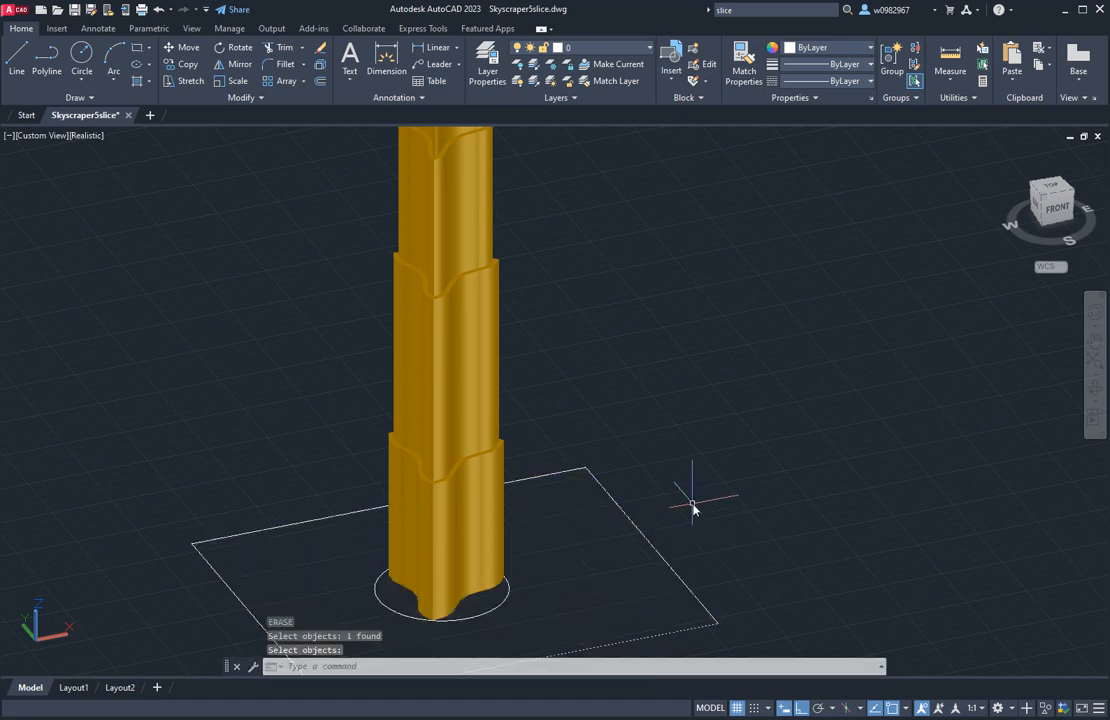
Create a planar surface from the rectangle around the tower's base, using the Object option of PLANESURF
{"action": "type", "text": "plane"}
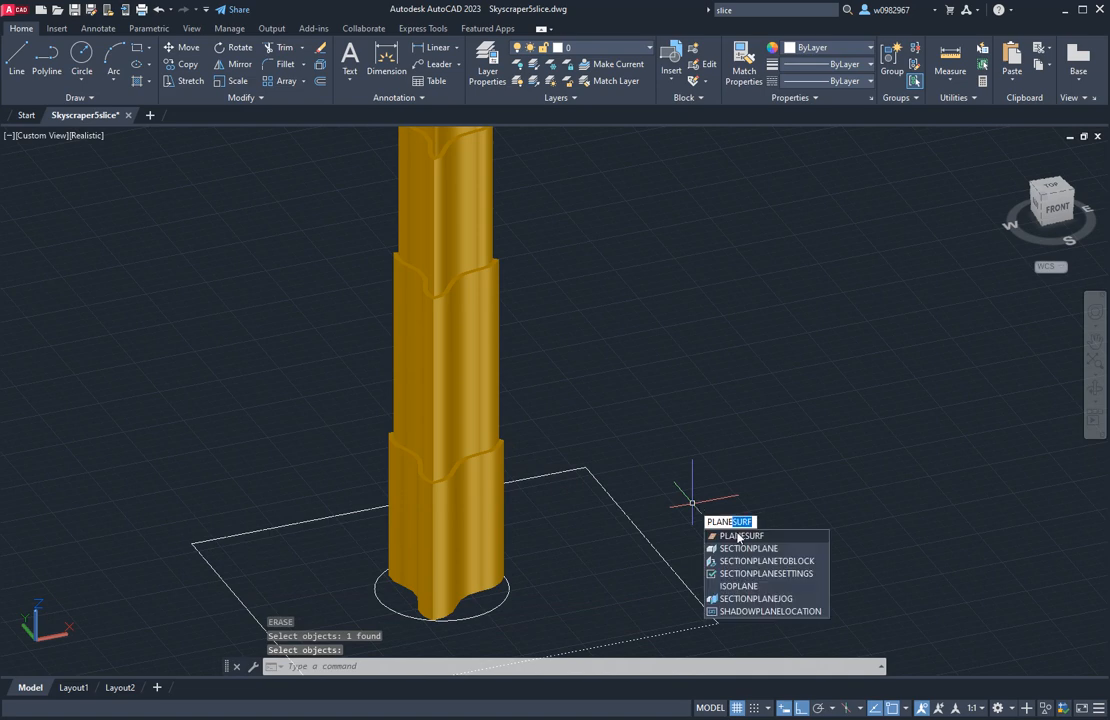
{"action": "left_click", "coordinate": [737, 537]}
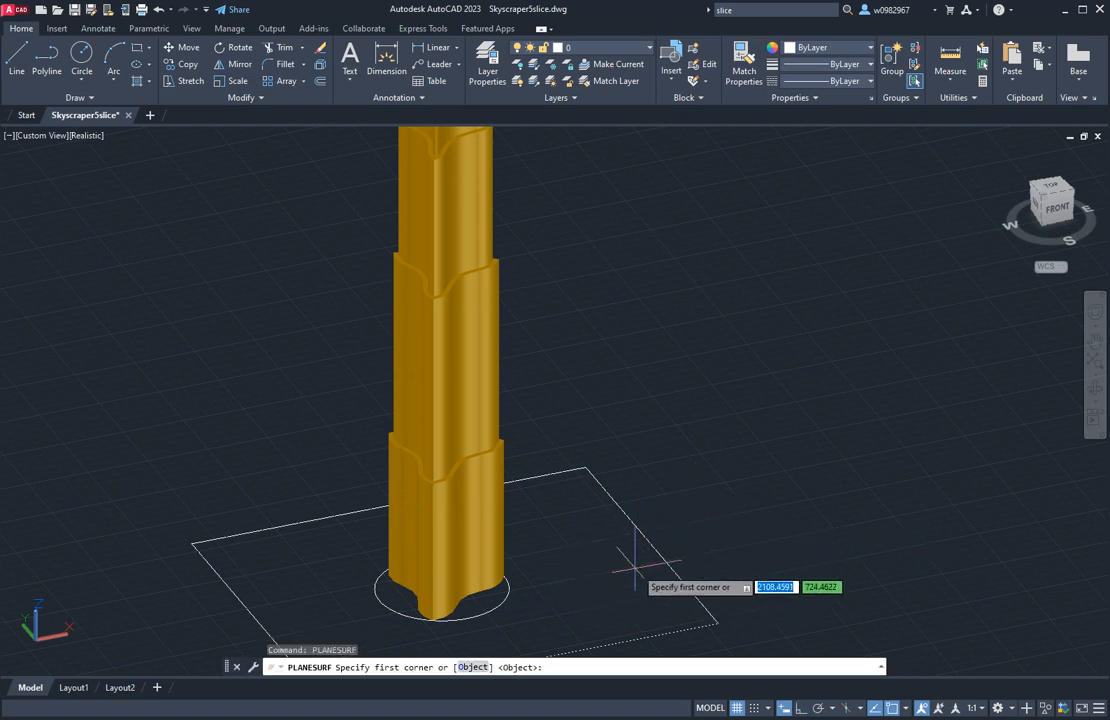
{"action": "left_click", "coordinate": [473, 667]}
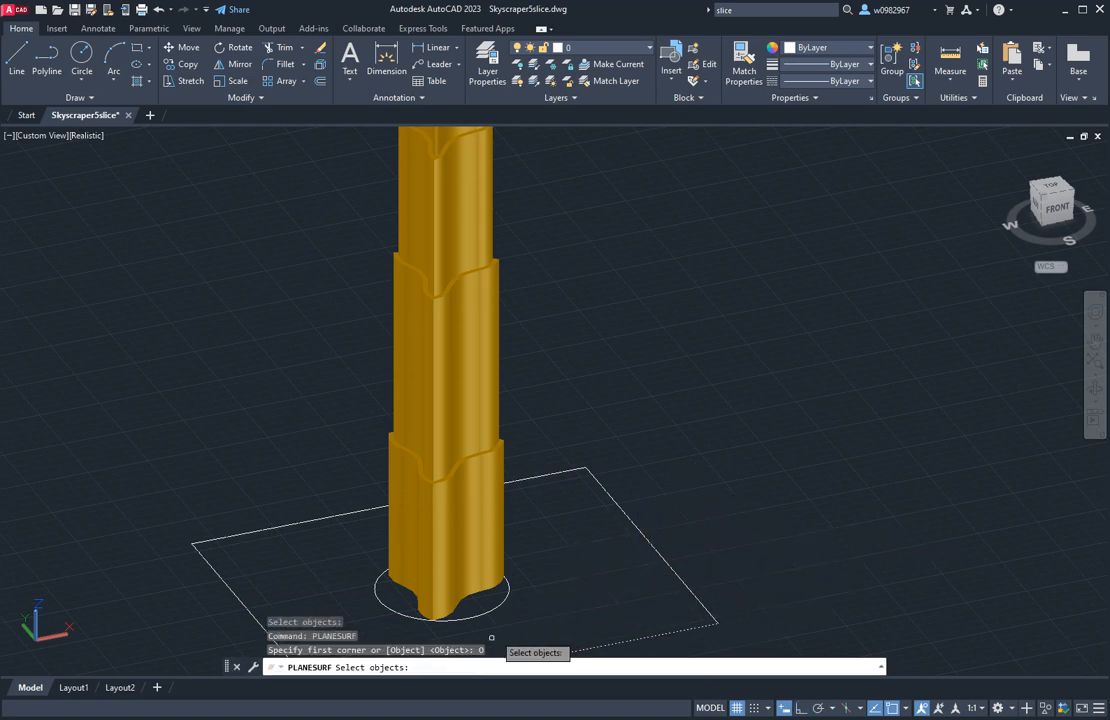
{"action": "left_click", "coordinate": [655, 550]}
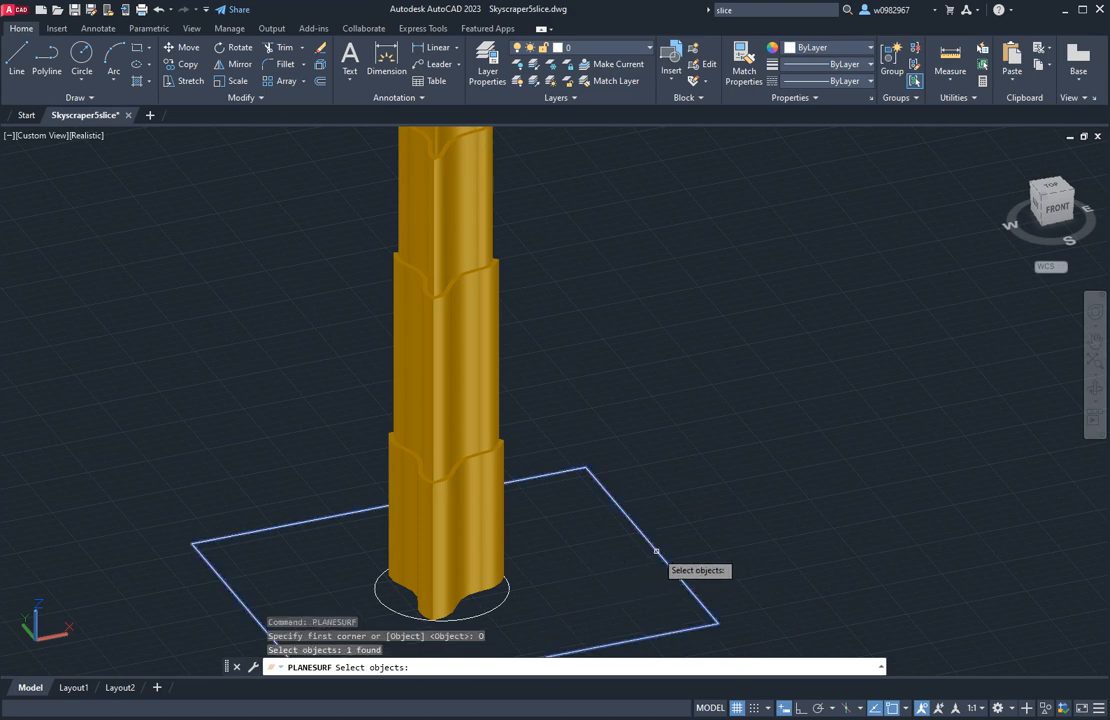
{"action": "key", "text": "Return"}
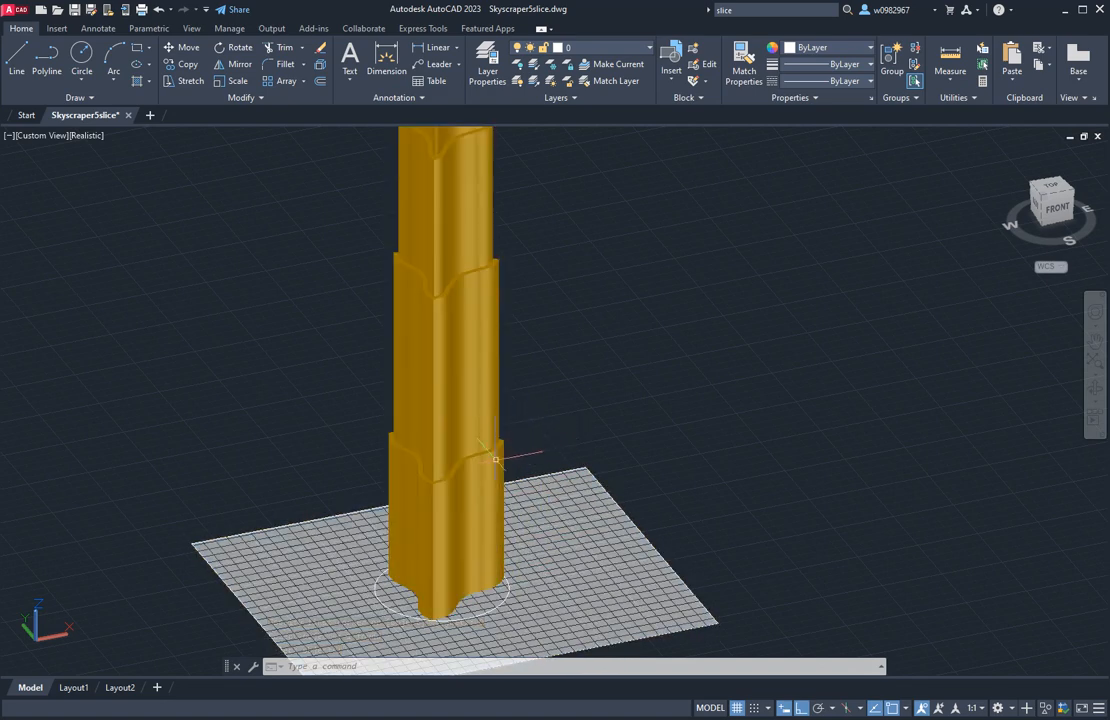
Measure the height of the tower's lowest tier from its base corner to its upper edge
{"action": "left_click", "coordinate": [950, 78]}
{"action": "left_click", "coordinate": [958, 129]}
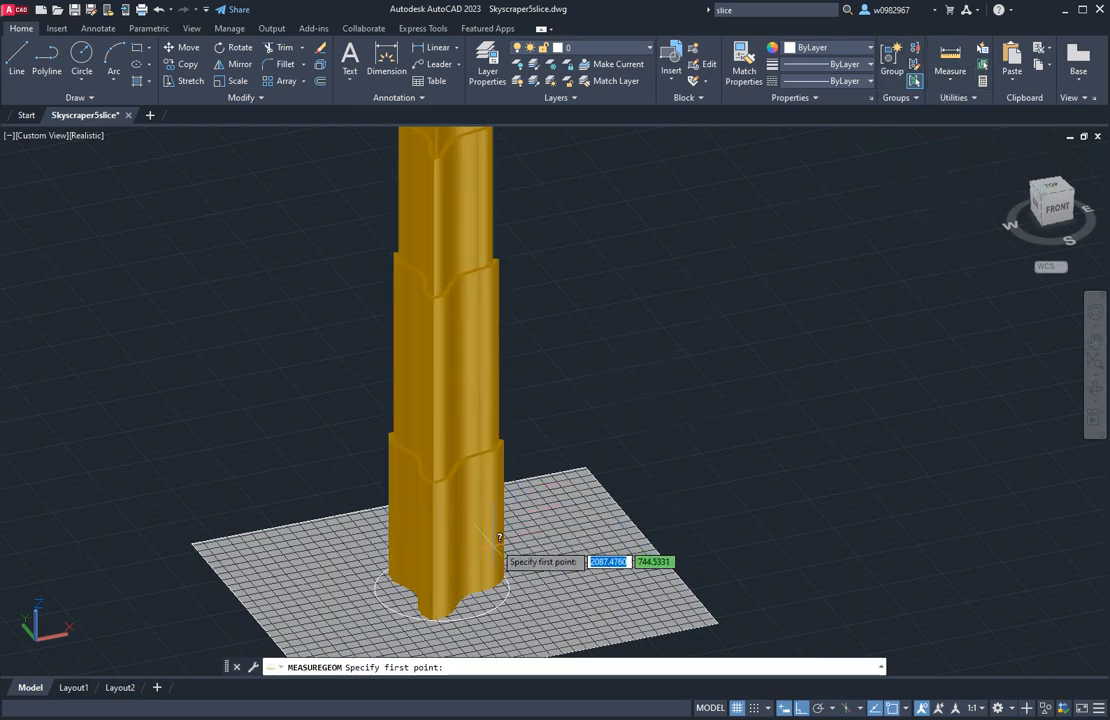
{"action": "left_click", "coordinate": [435, 612]}
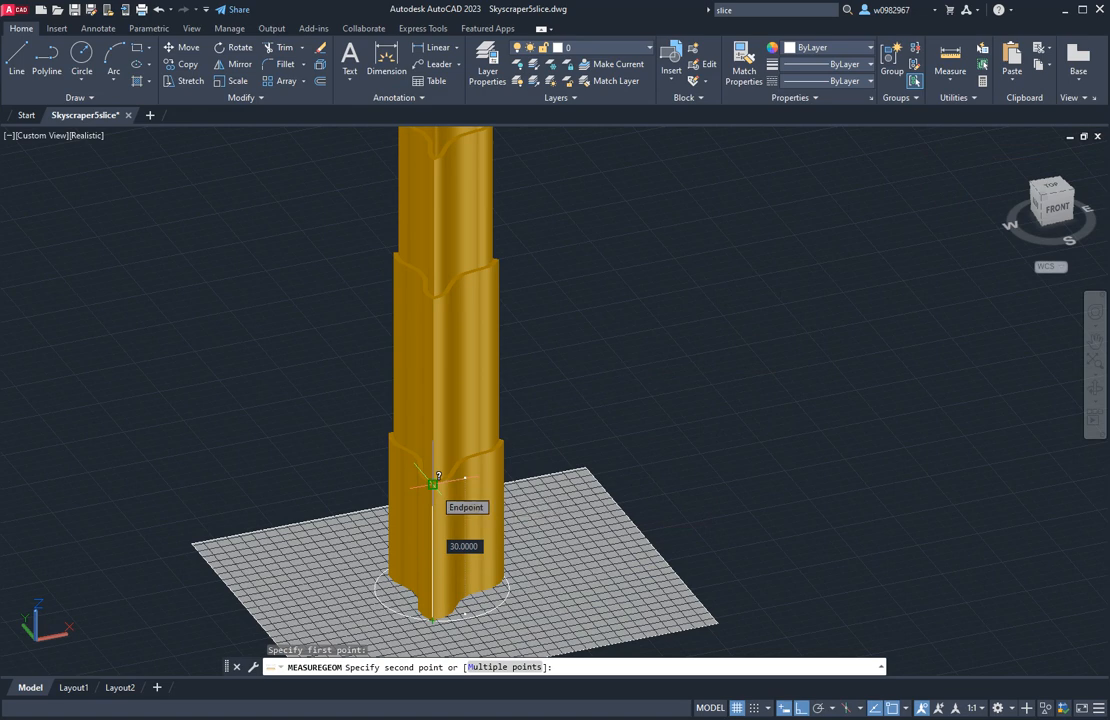
{"action": "key", "text": "Escape"}
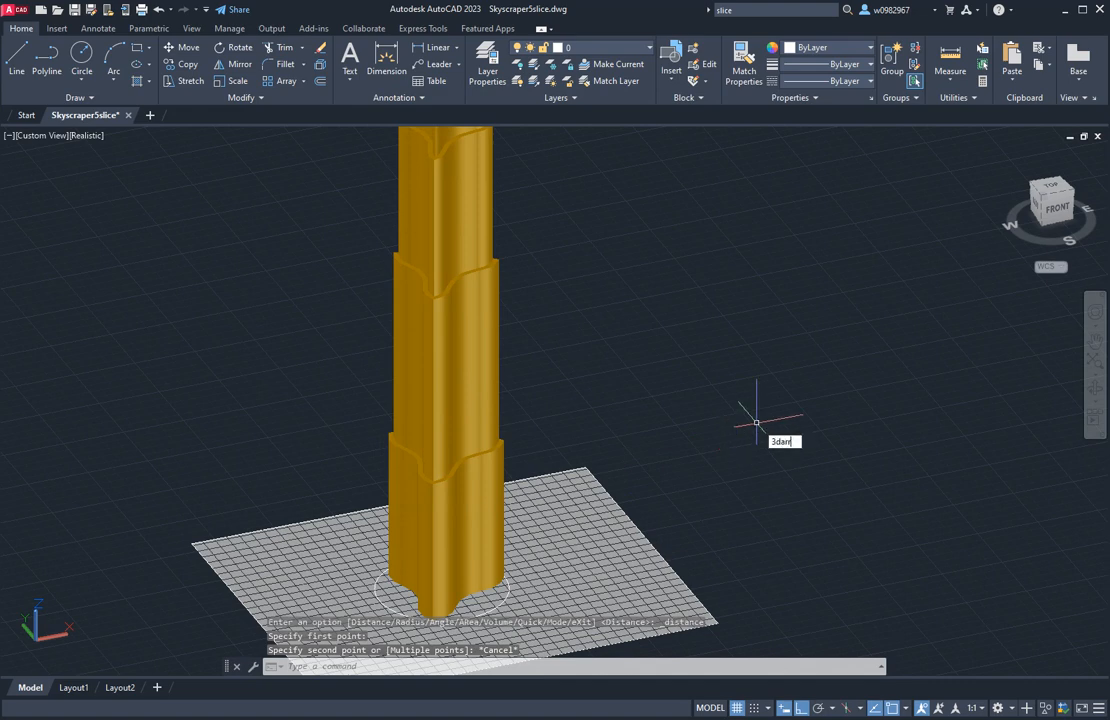
Array the base surface with a rectangular 3DARRAY of 1 row, 1 column and 21 levels, spaced 1.5 apart
{"action": "type", "text": "3darray"}
{"action": "key", "text": "Return"}
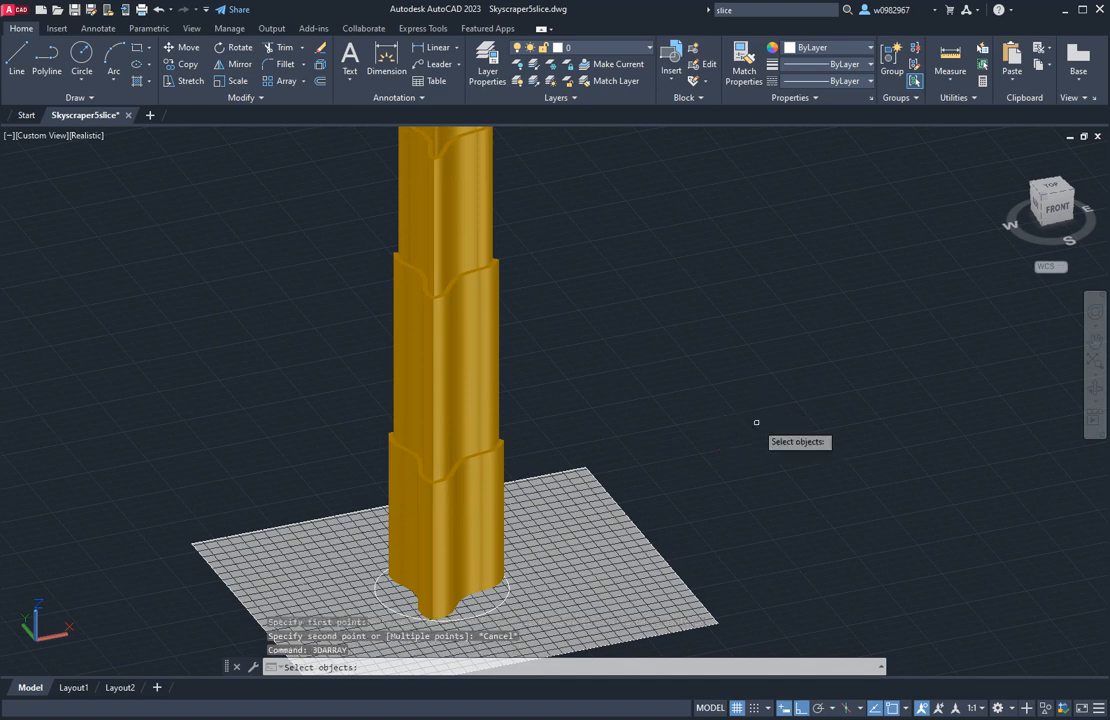
{"action": "left_click", "coordinate": [567, 515]}
{"action": "key", "text": "Return"}
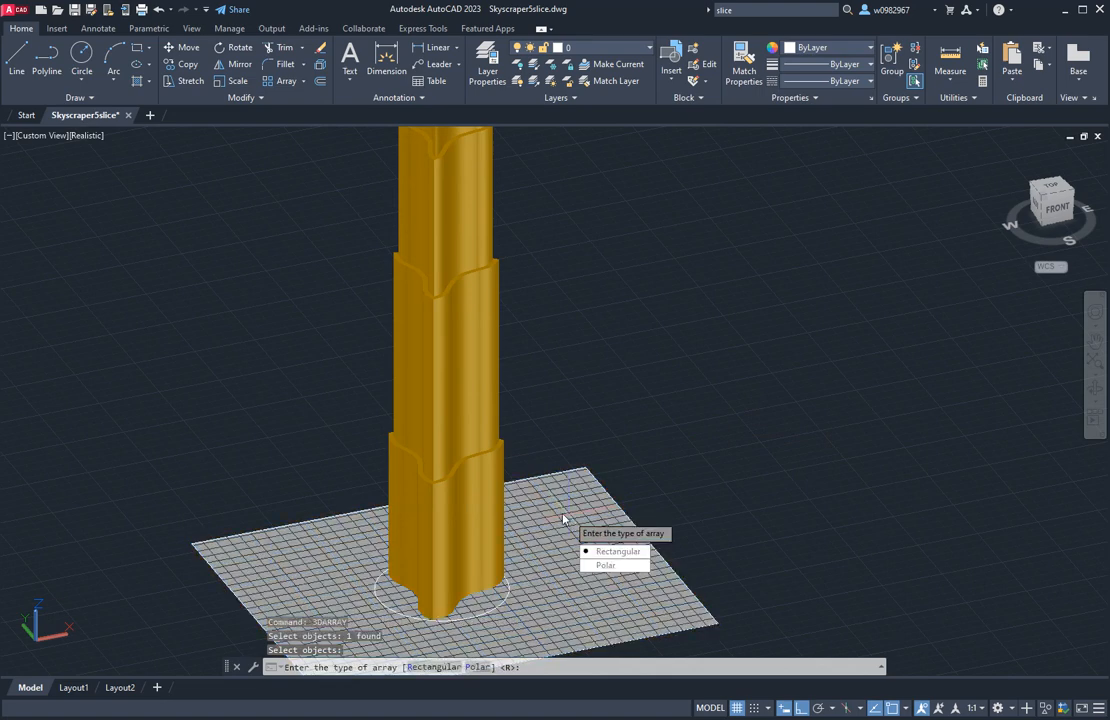
{"action": "left_click", "coordinate": [620, 551]}
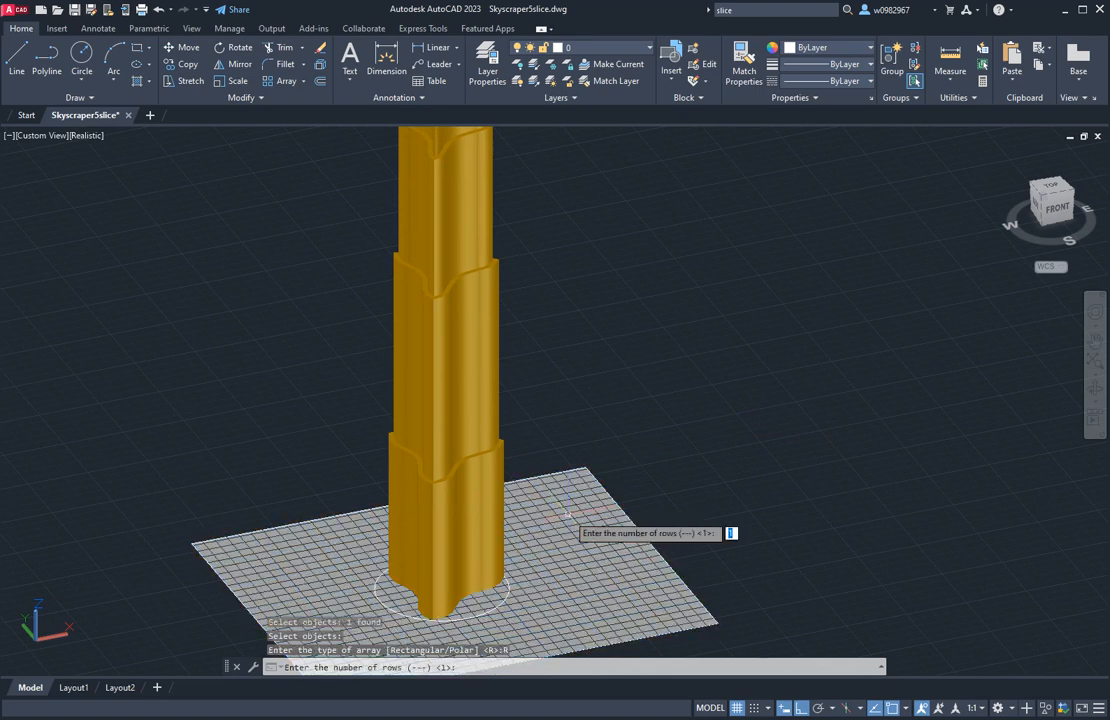
{"action": "type", "text": "1"}
{"action": "key", "text": "Return"}
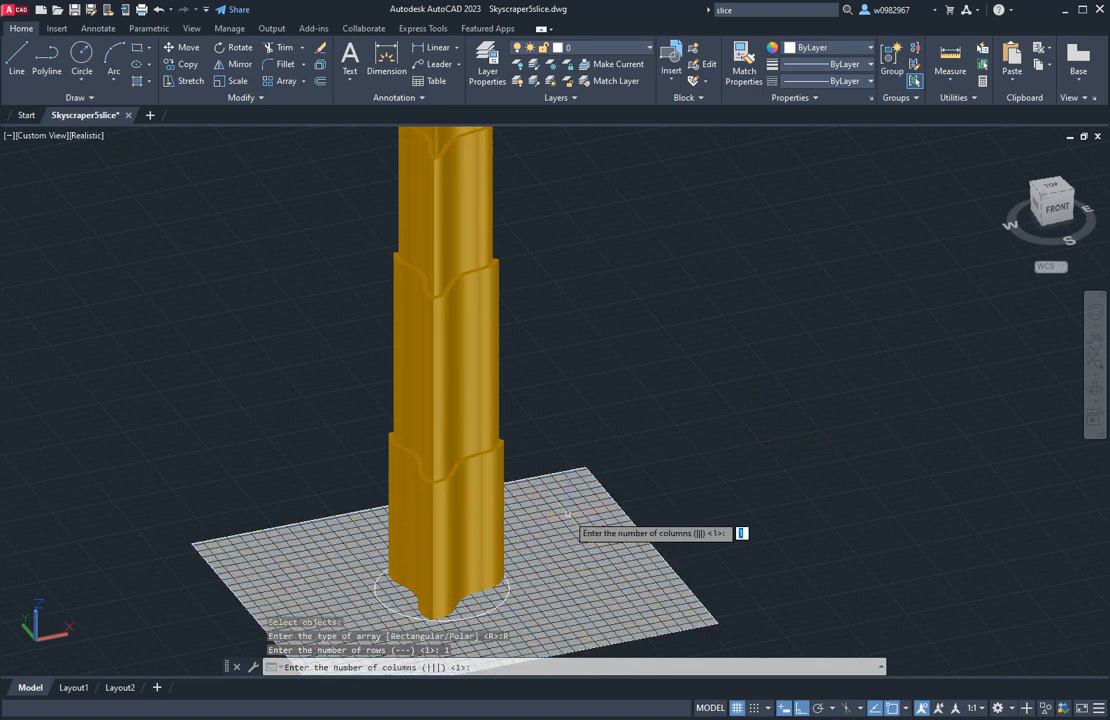
{"action": "type", "text": "1"}
{"action": "key", "text": "Return"}
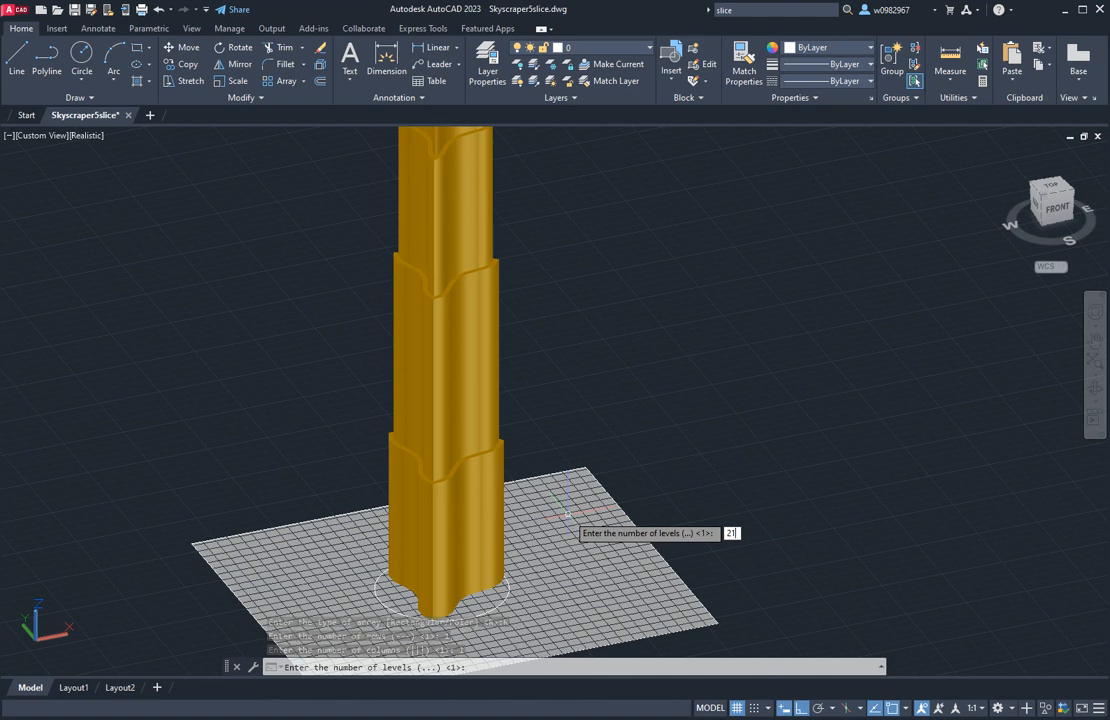
{"action": "key", "text": "Return"}
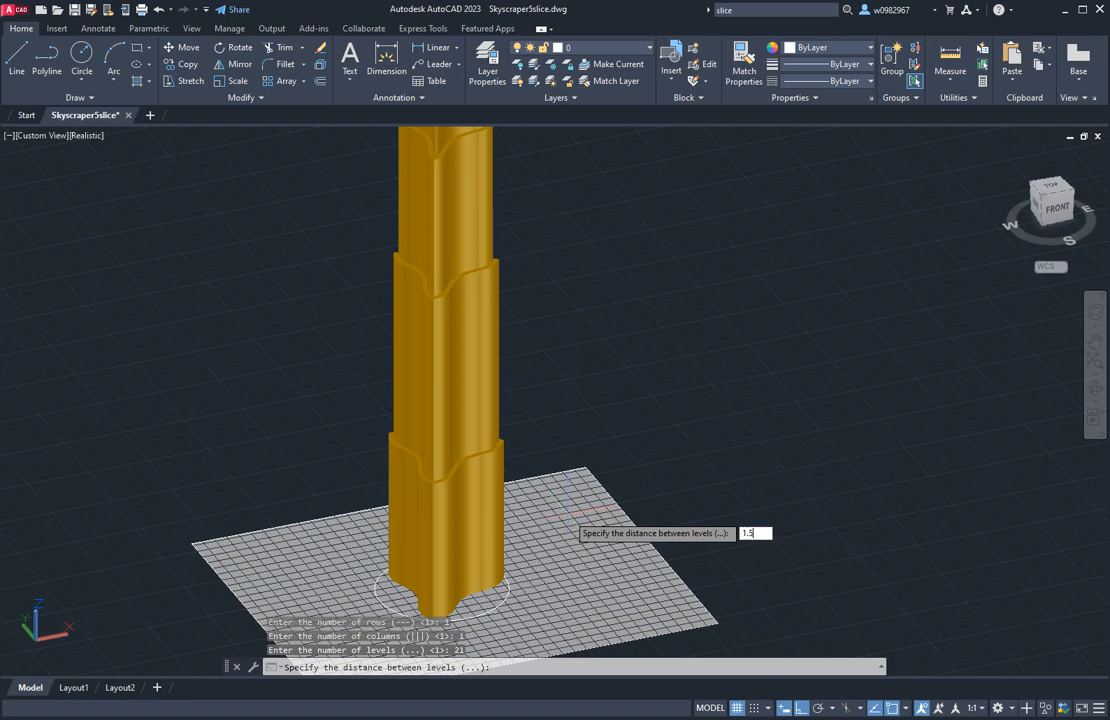
{"action": "key", "text": "Return"}
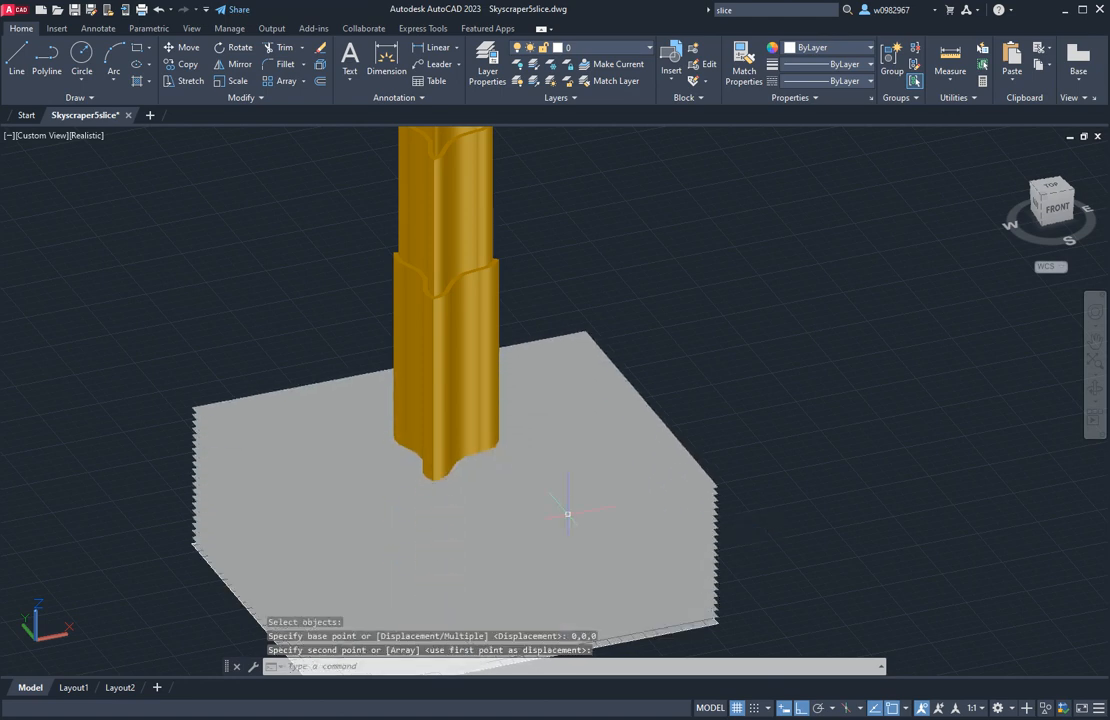
Slice the tower solid with the uppermost arrayed surface, at the top of the lowest tier, keeping both sides
{"action": "middle_click_drag", "start_coordinate": [577, 520], "coordinate": [508, 445], "text": "shift"}
{"action": "scroll", "coordinate": [509, 440], "scroll_direction": "up", "scroll_amount": 8}
{"action": "scroll", "coordinate": [508, 445], "scroll_direction": "down", "scroll_amount": 6}
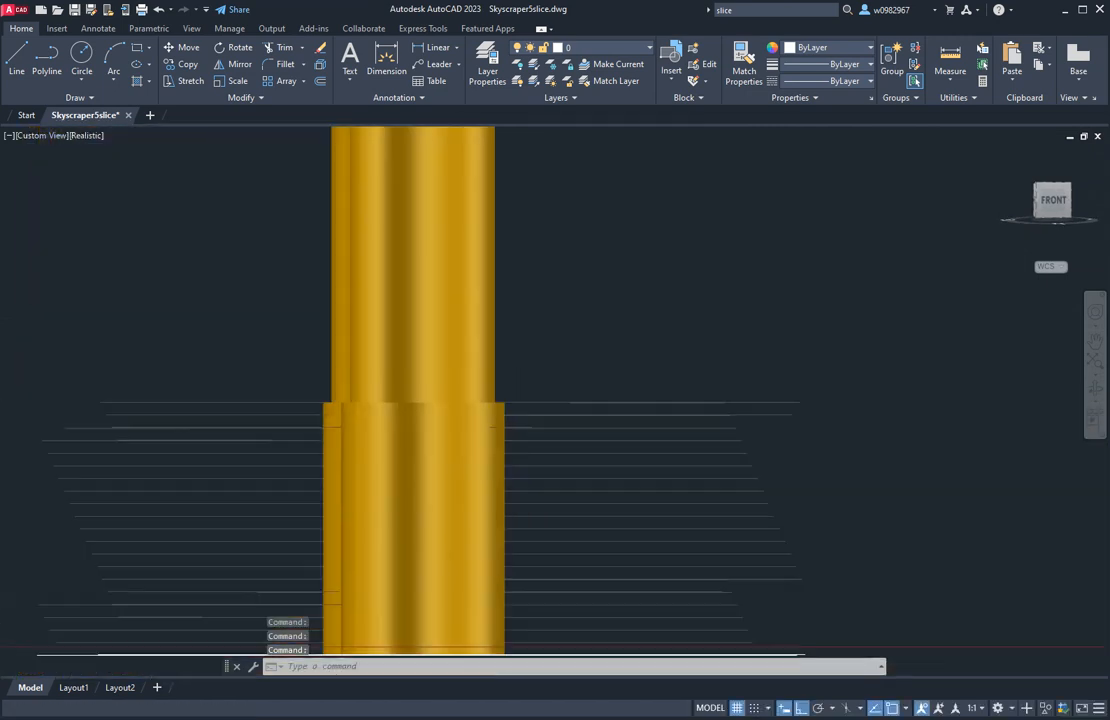
{"action": "scroll", "coordinate": [513, 420], "scroll_direction": "up", "scroll_amount": 5}
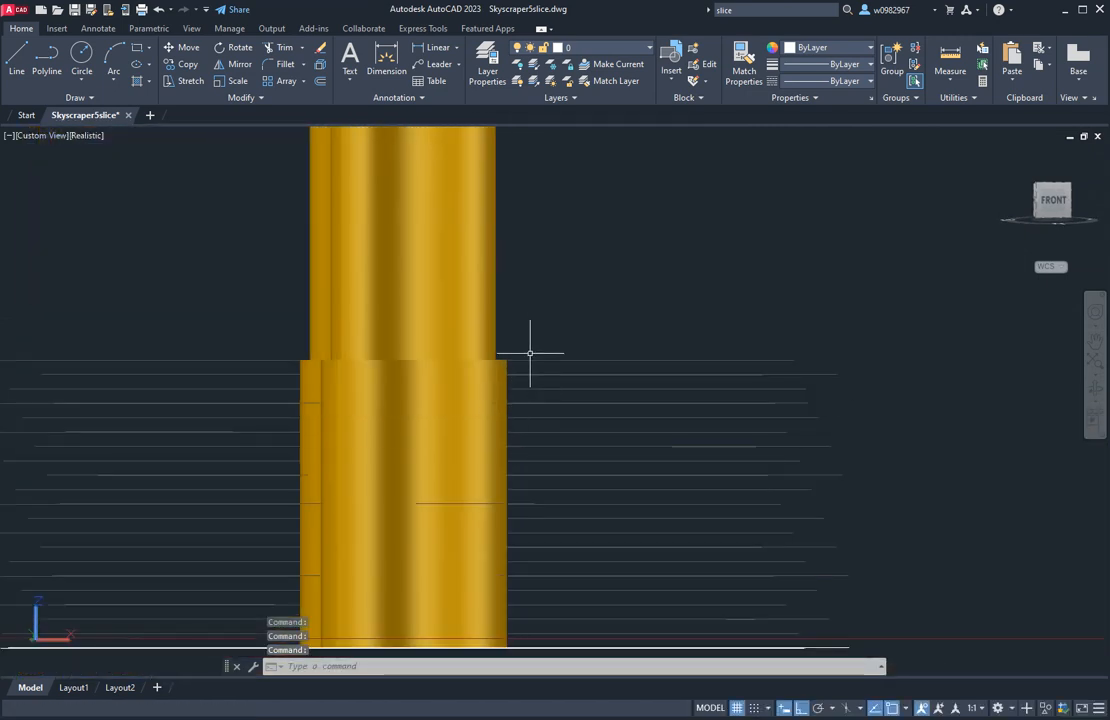
{"action": "middle_click_drag", "start_coordinate": [528, 354], "coordinate": [515, 348], "text": "shift"}
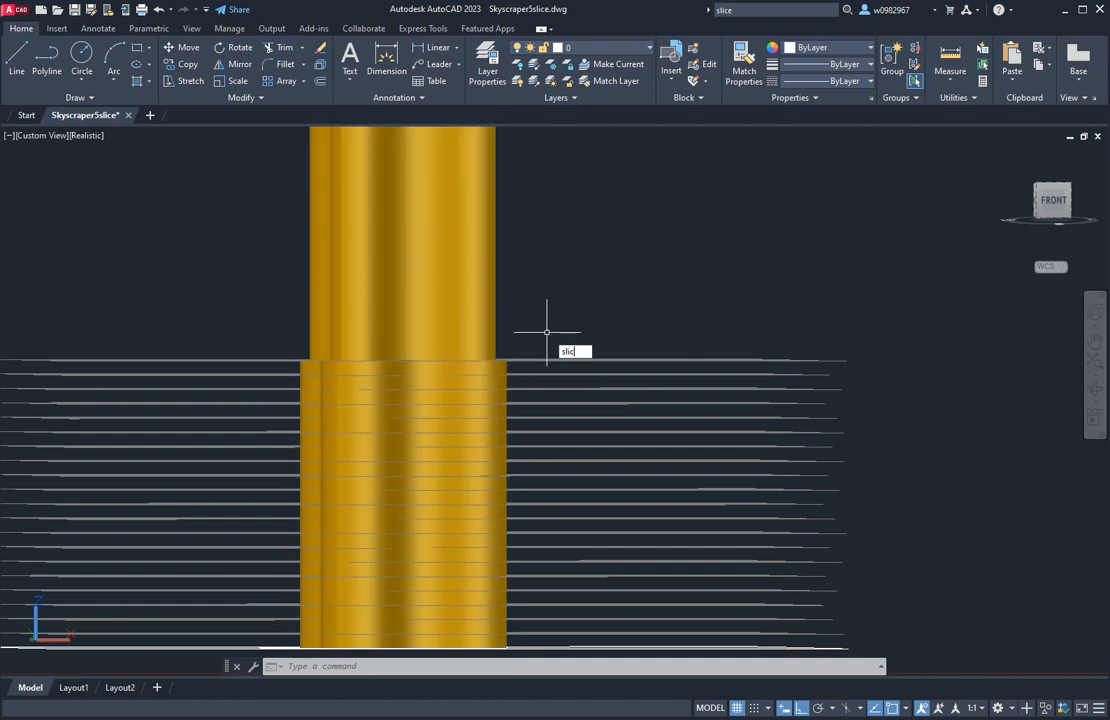
{"action": "type", "text": "e"}
{"action": "key", "text": "Return"}
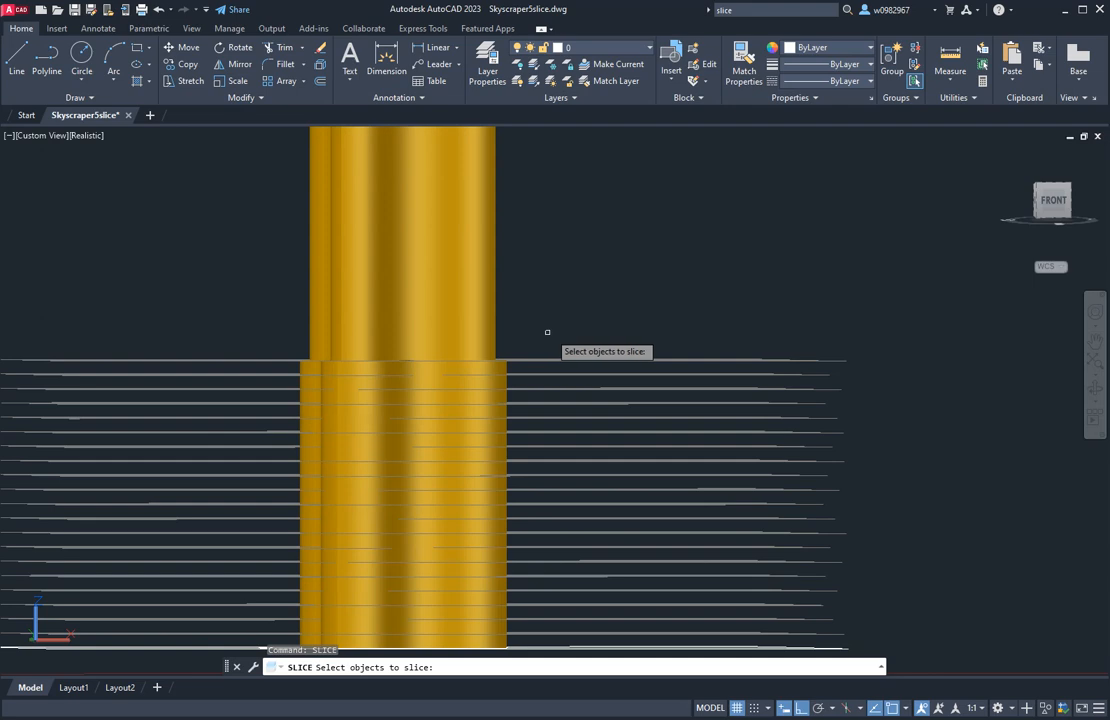
{"action": "left_click", "coordinate": [495, 309]}
{"action": "key", "text": "Return"}
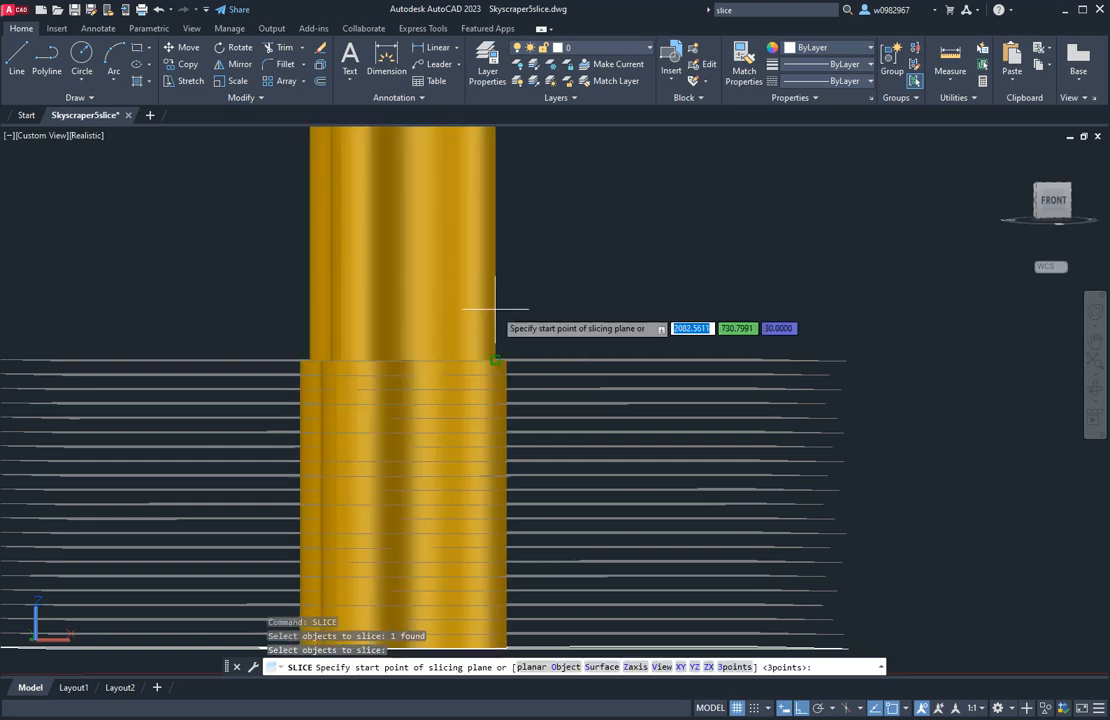
{"action": "left_click", "coordinate": [600, 667]}
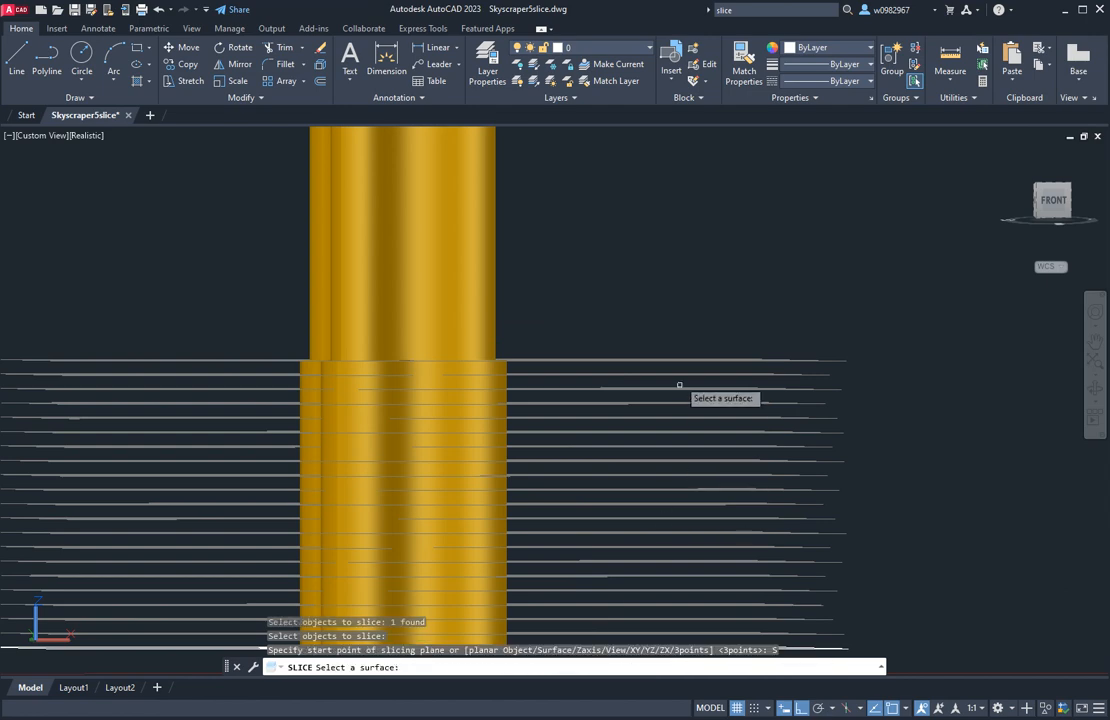
{"action": "left_click", "coordinate": [594, 358]}
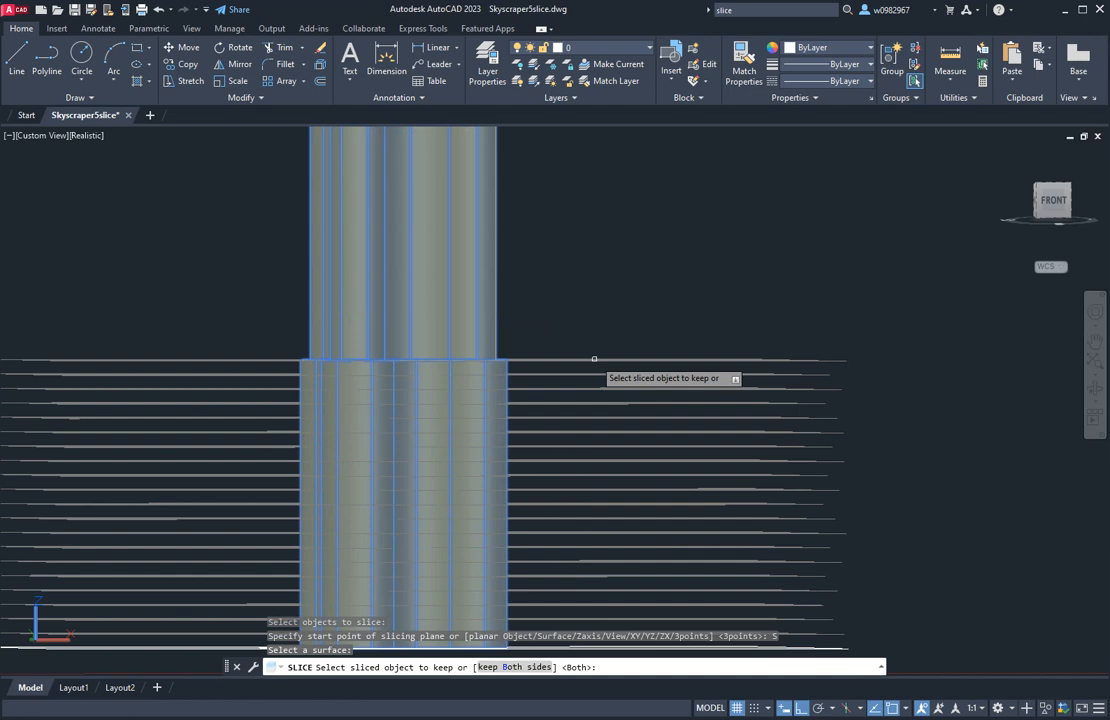
{"action": "left_click", "coordinate": [511, 667]}
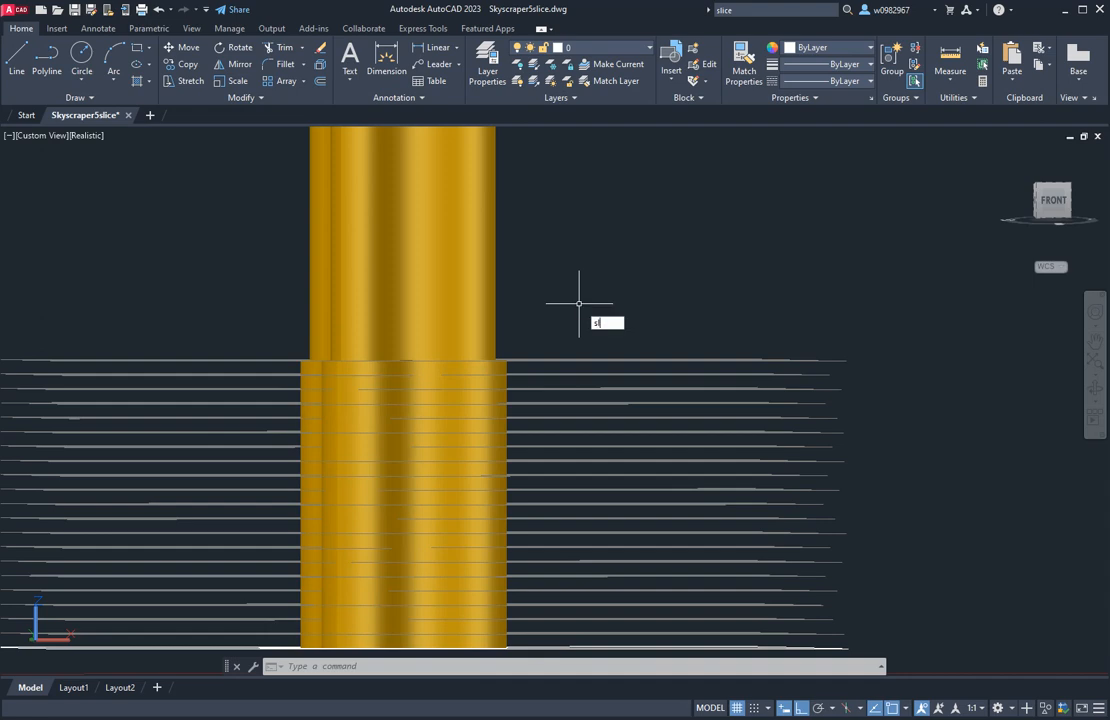
Slice the lowest tier with the second surface from the top of the stack, keeping both sides
{"action": "type", "text": "ice"}
{"action": "key", "text": "Return"}
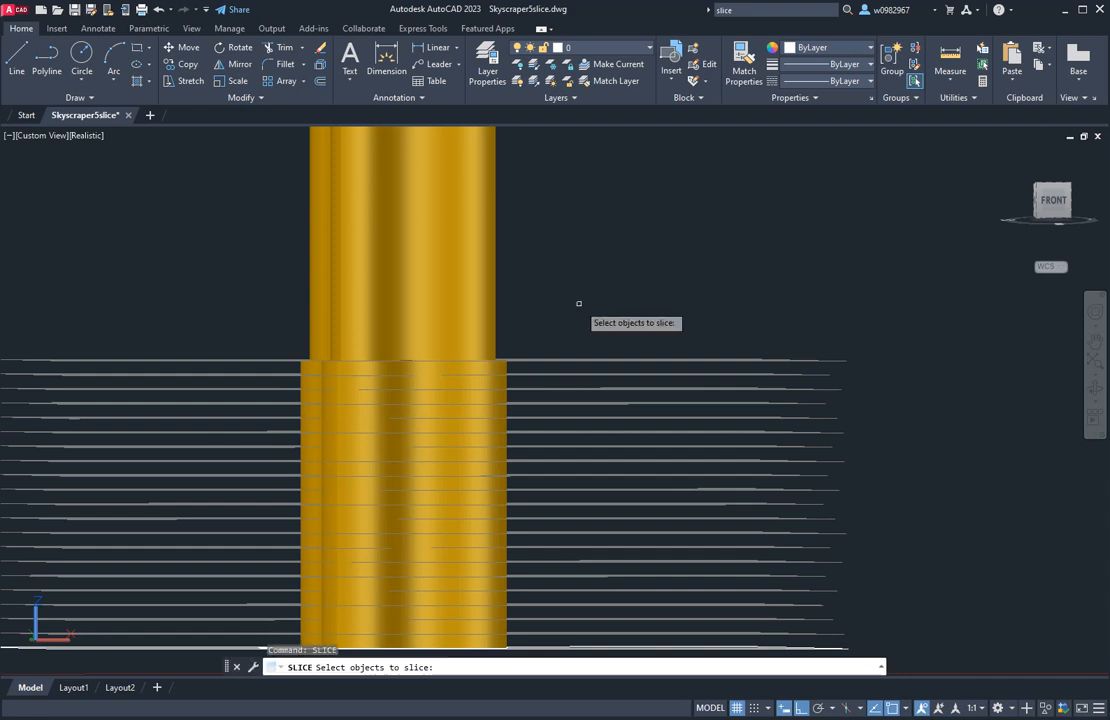
{"action": "left_click", "coordinate": [507, 367]}
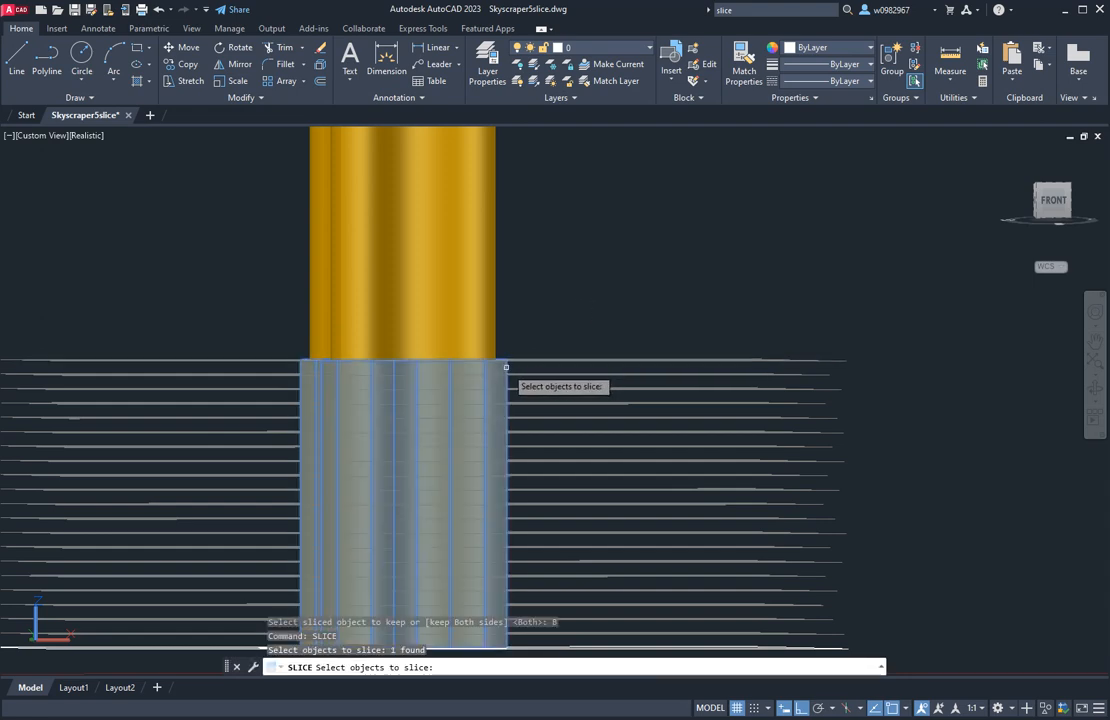
{"action": "key", "text": "Return"}
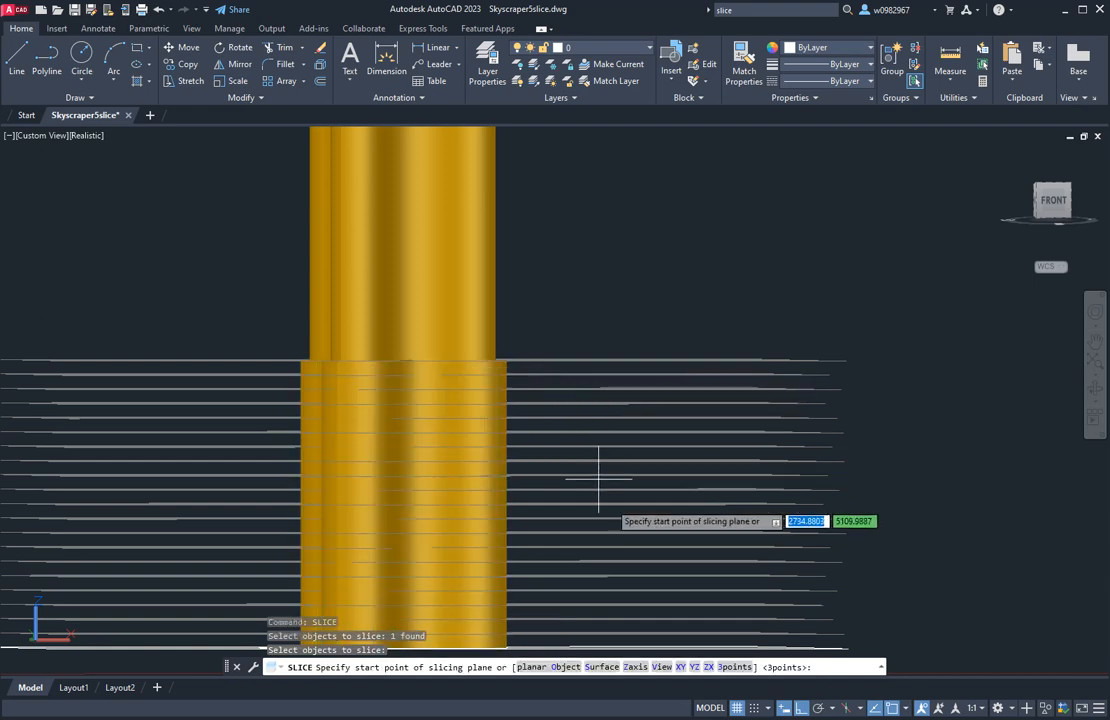
{"action": "left_click", "coordinate": [603, 667]}
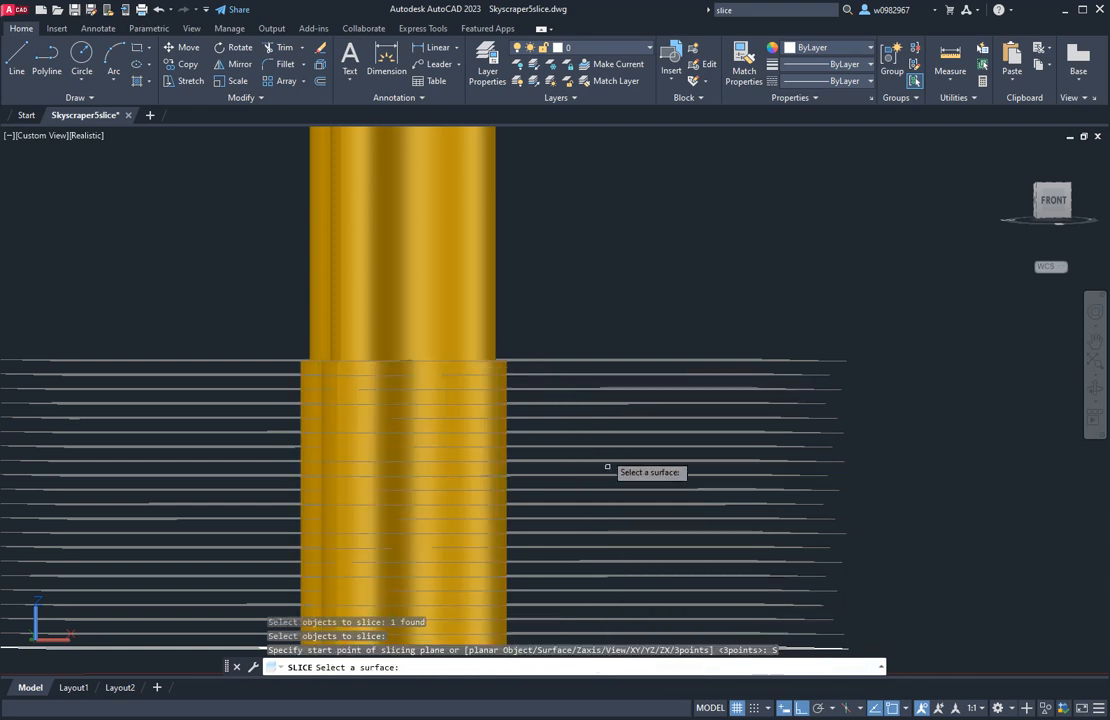
{"action": "left_click", "coordinate": [601, 374]}
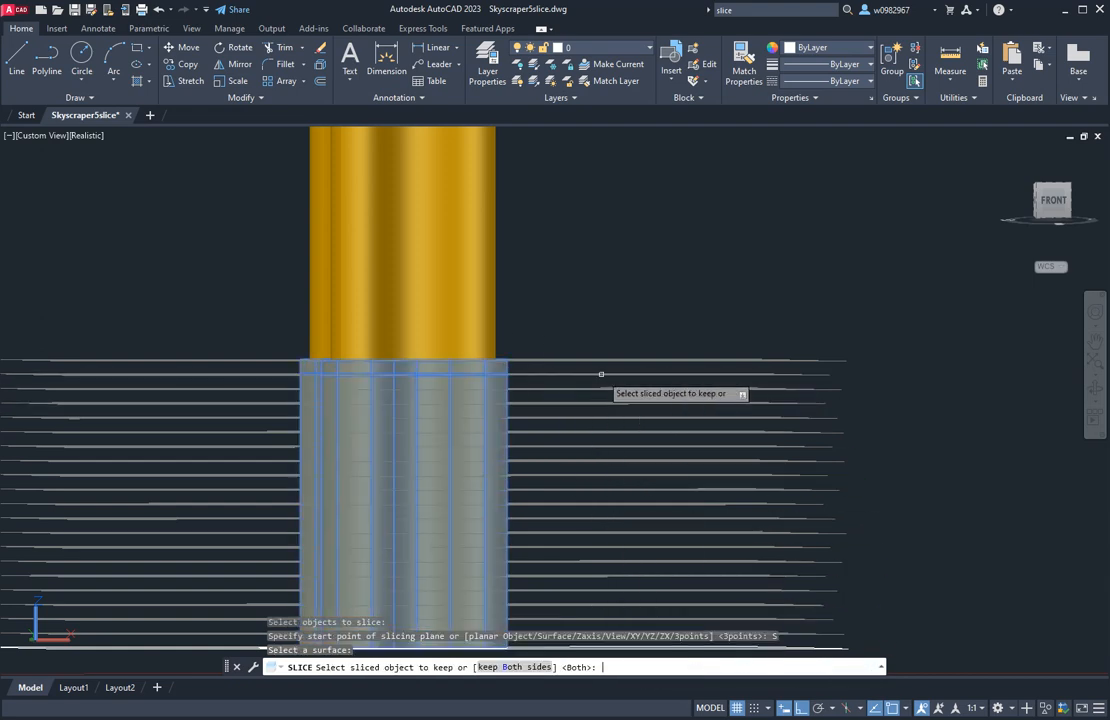
{"action": "key", "text": "Return"}
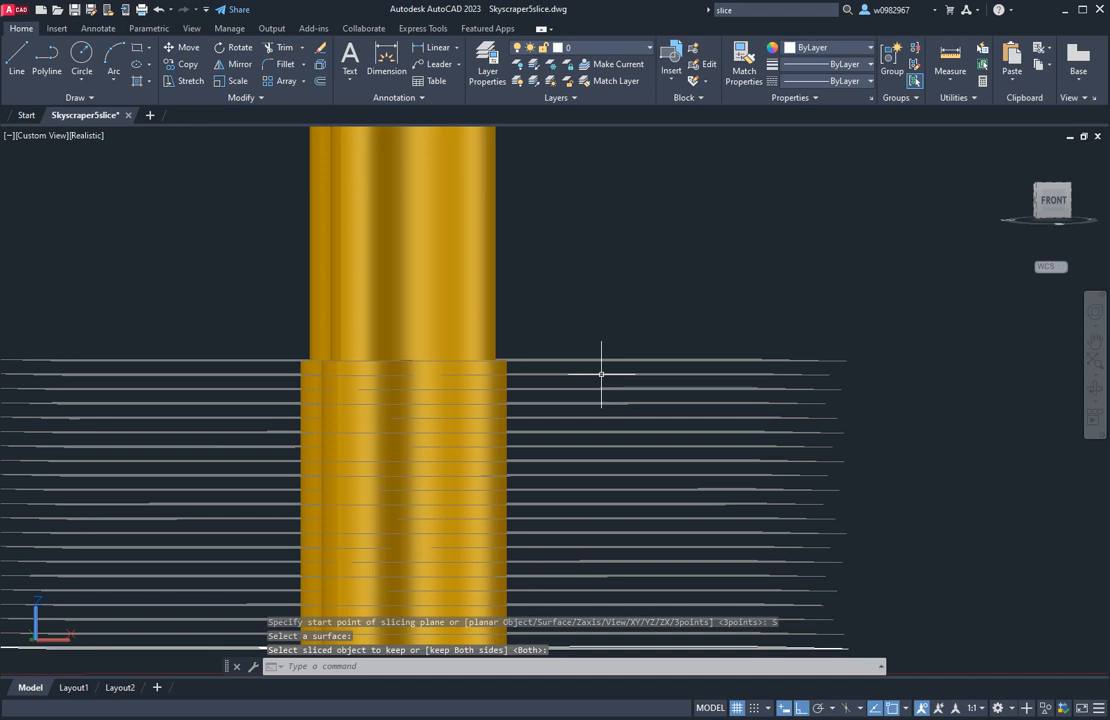
Check the separation of the sliced solids by selecting the thin floor slice, the upper tower and the remaining lower tier
{"action": "left_click", "coordinate": [504, 366]}
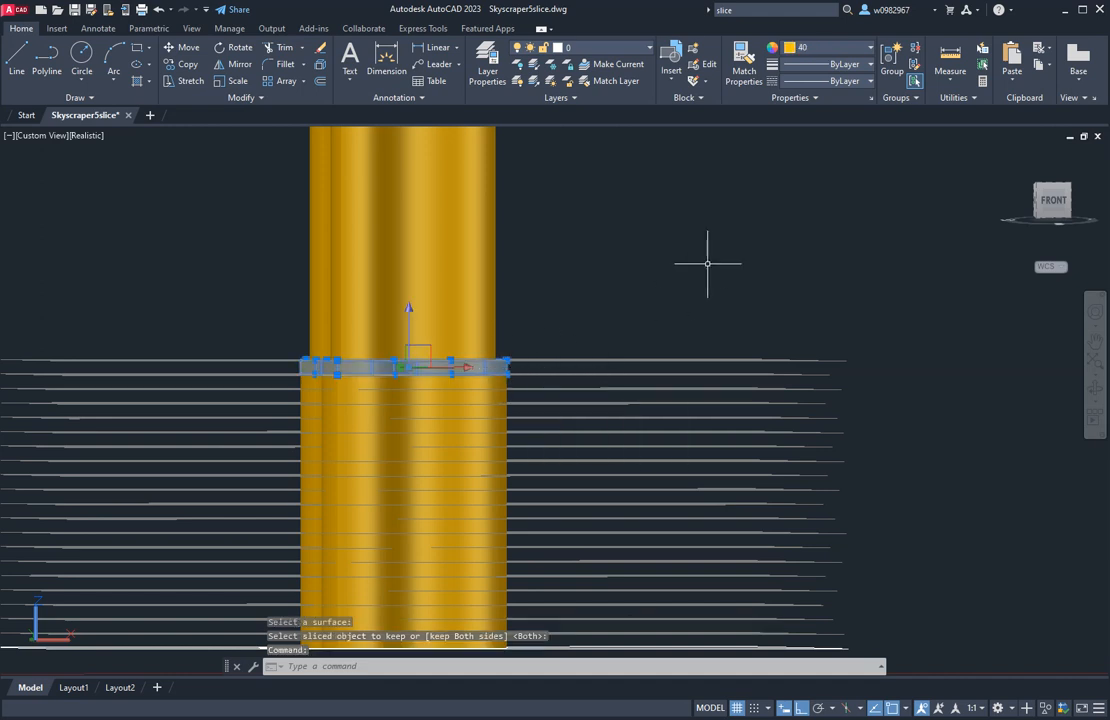
{"action": "key", "text": "Escape"}
{"action": "key", "text": "Escape"}
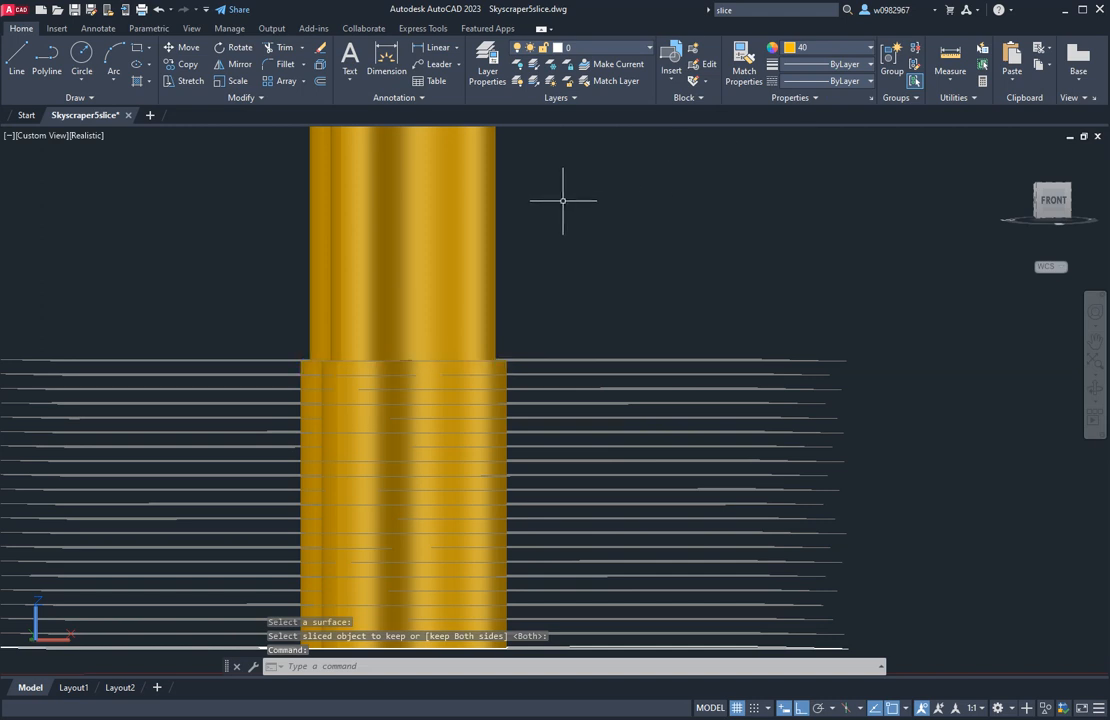
{"action": "left_click", "coordinate": [495, 243]}
{"action": "left_click", "coordinate": [508, 370]}
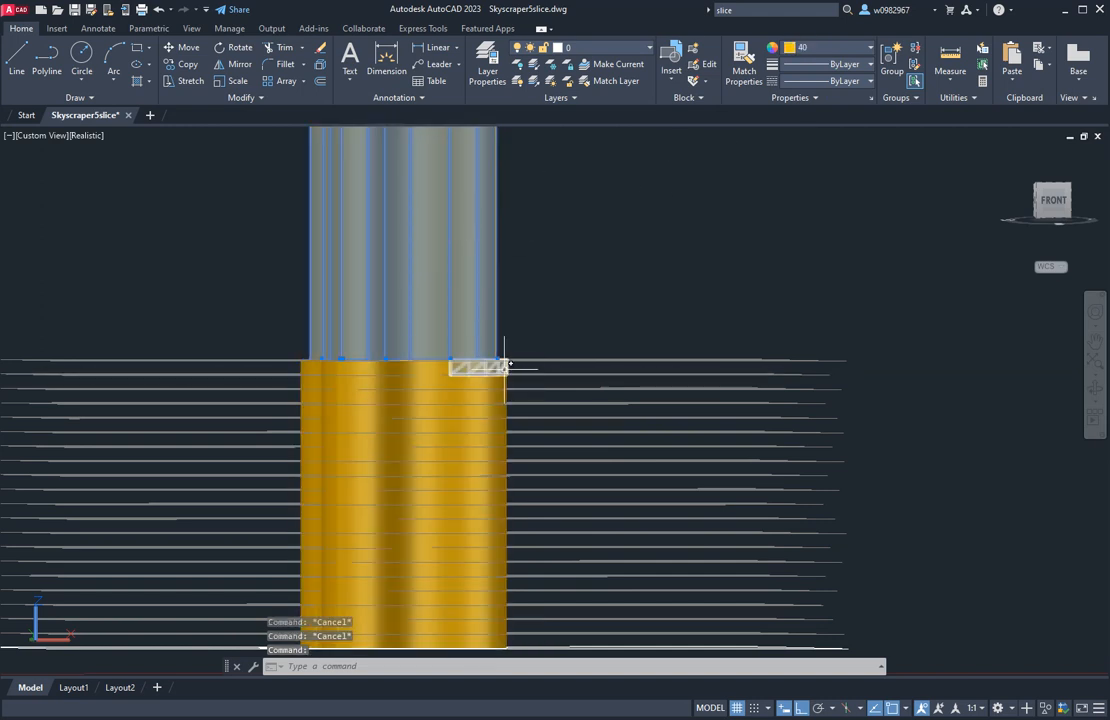
{"action": "key", "text": "Escape"}
{"action": "key", "text": "Escape"}
{"action": "left_click", "coordinate": [492, 327]}
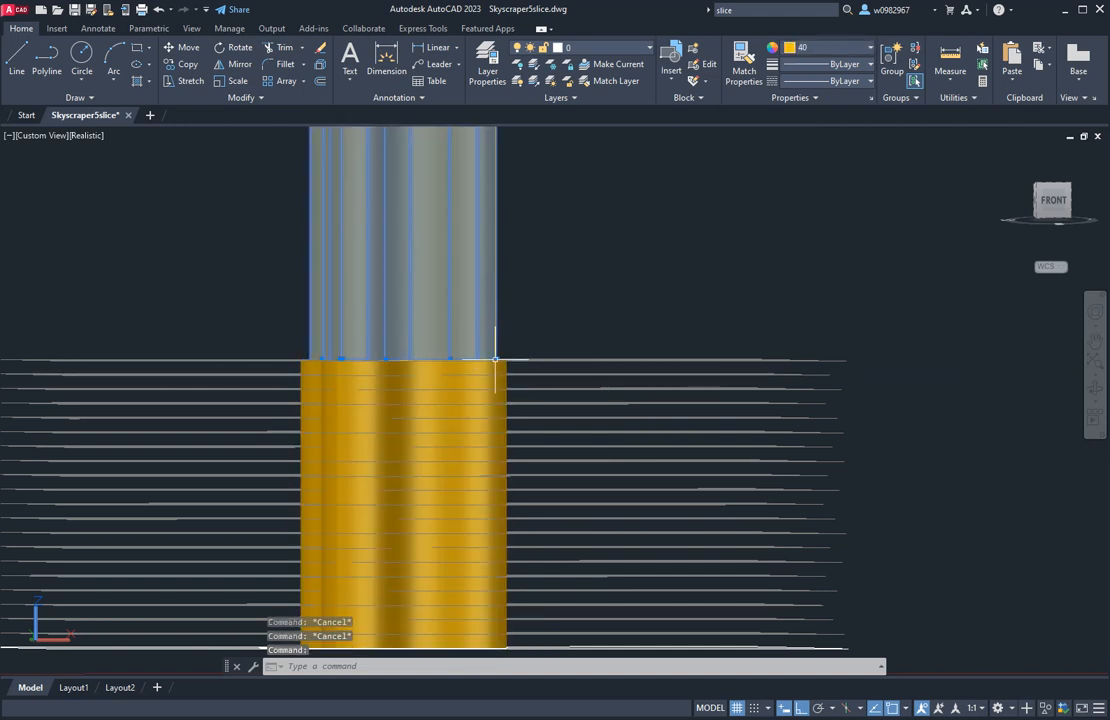
{"action": "left_click", "coordinate": [506, 380]}
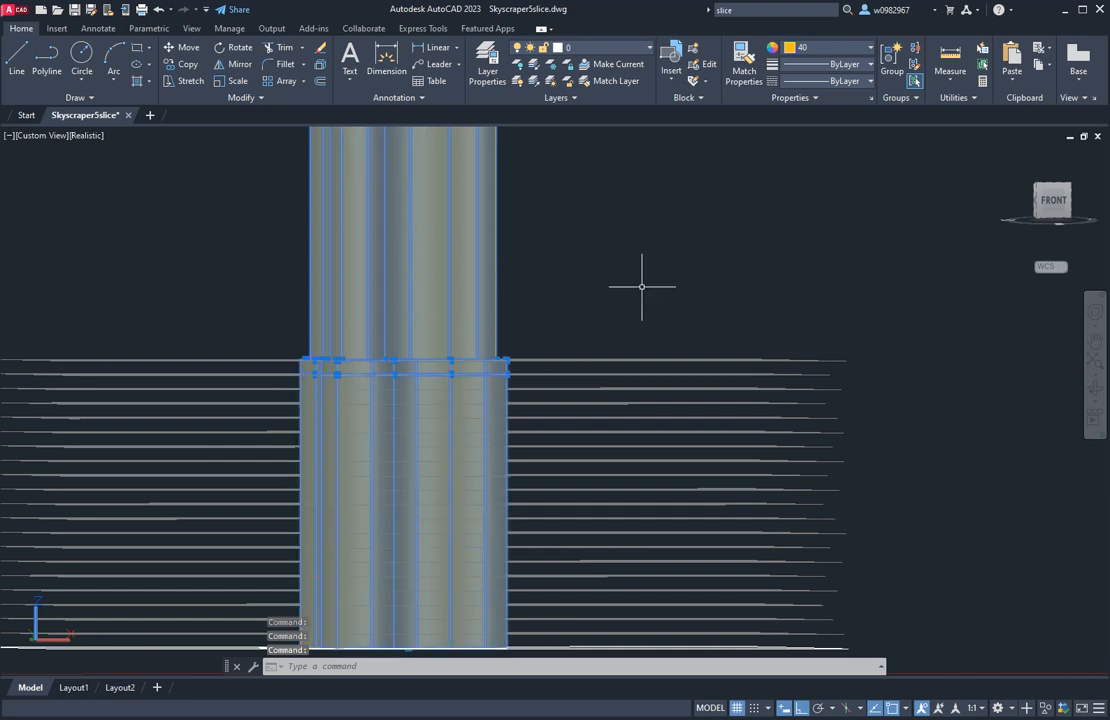
Set the upper tower, the thin floor slice and the remaining lower tier to index color 41
{"action": "left_click", "coordinate": [830, 48]}
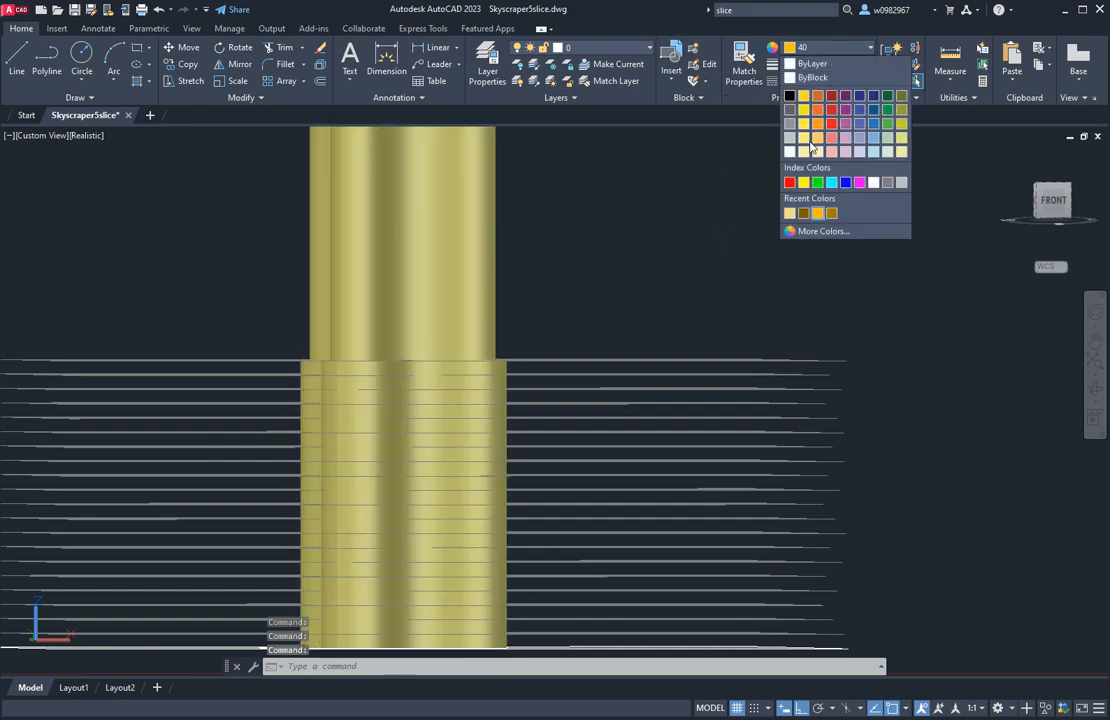
{"action": "left_click", "coordinate": [815, 231]}
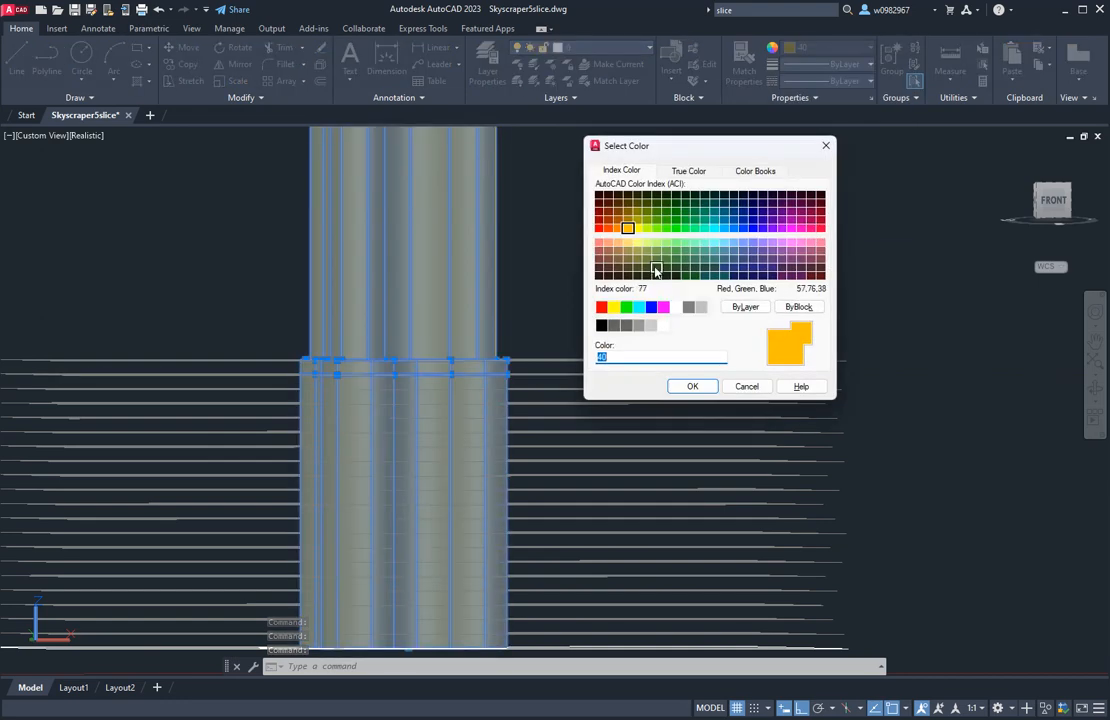
{"action": "left_click", "coordinate": [628, 242]}
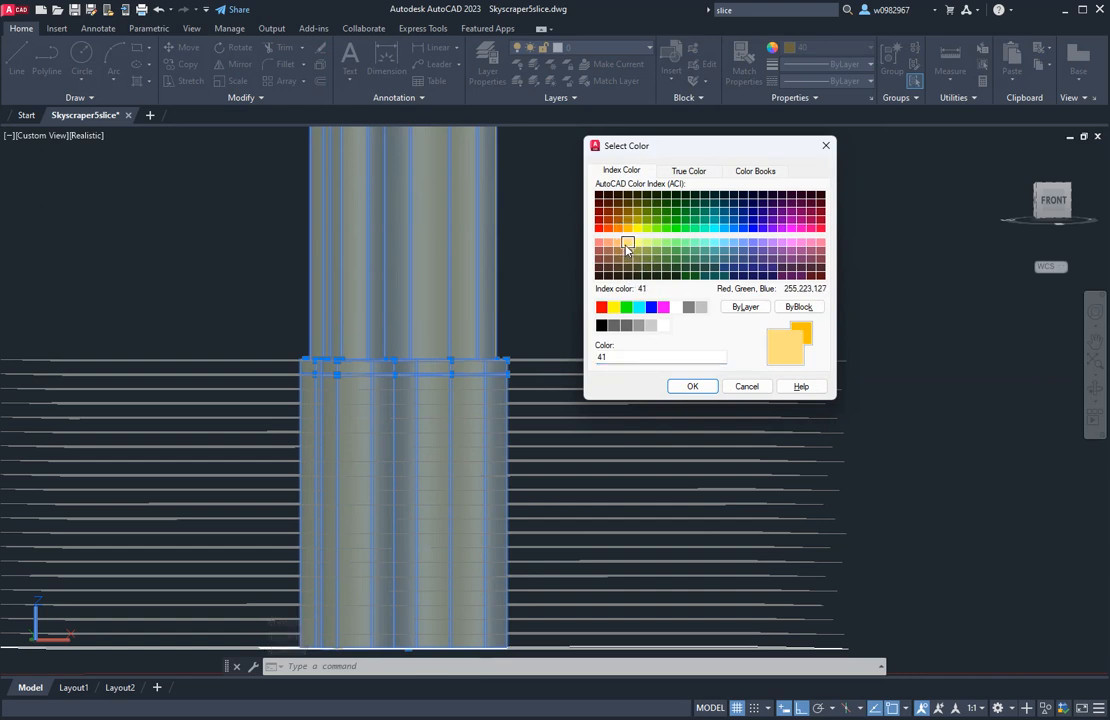
{"action": "left_click", "coordinate": [690, 387]}
{"action": "key", "text": "Escape"}
{"action": "key", "text": "Escape"}
{"action": "key", "text": "Escape"}
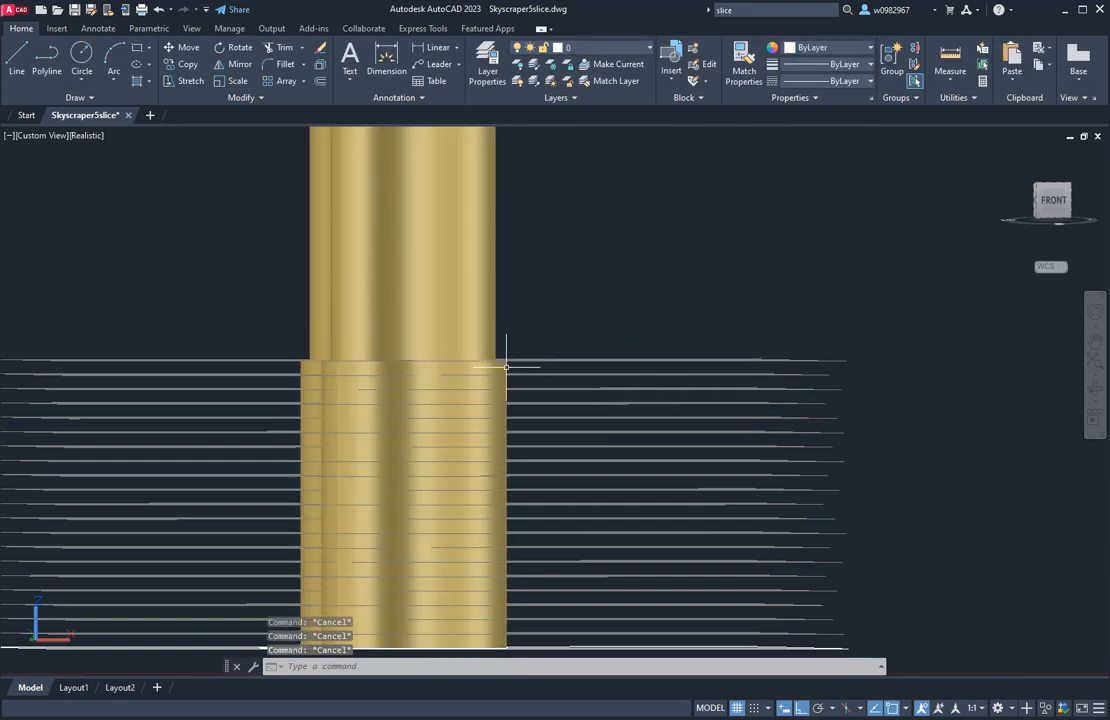
Set the topmost floor slice of the lowest tier to index color 40
{"action": "left_click", "coordinate": [505, 367]}
{"action": "left_click", "coordinate": [840, 47]}
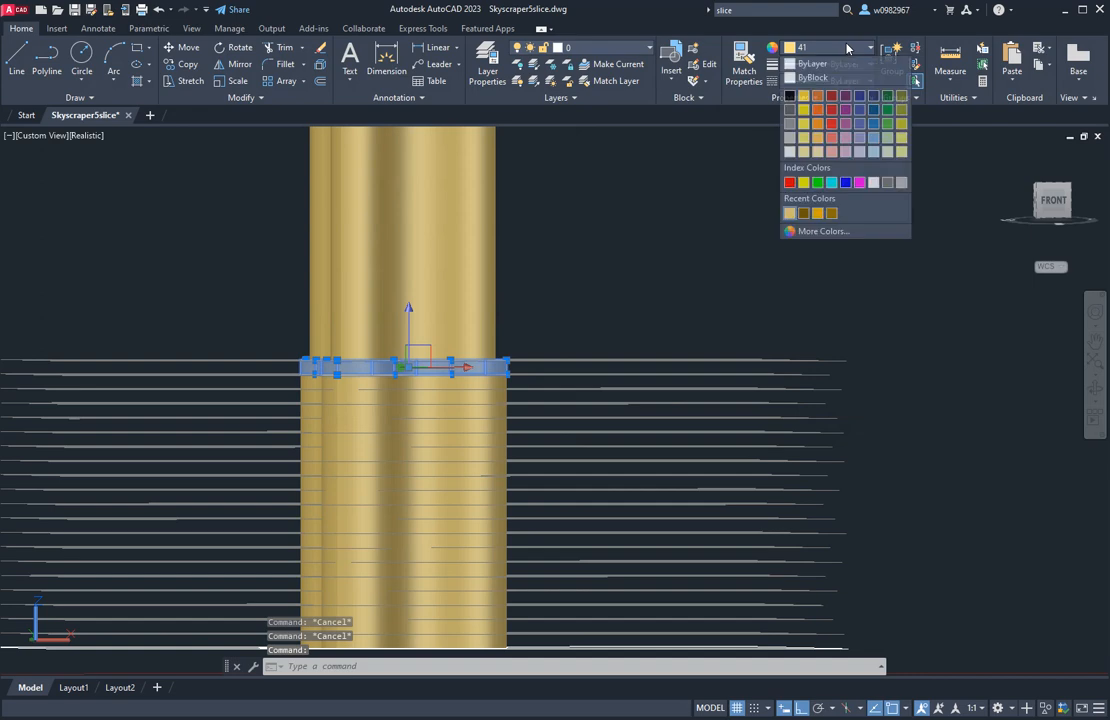
{"action": "left_click", "coordinate": [822, 231]}
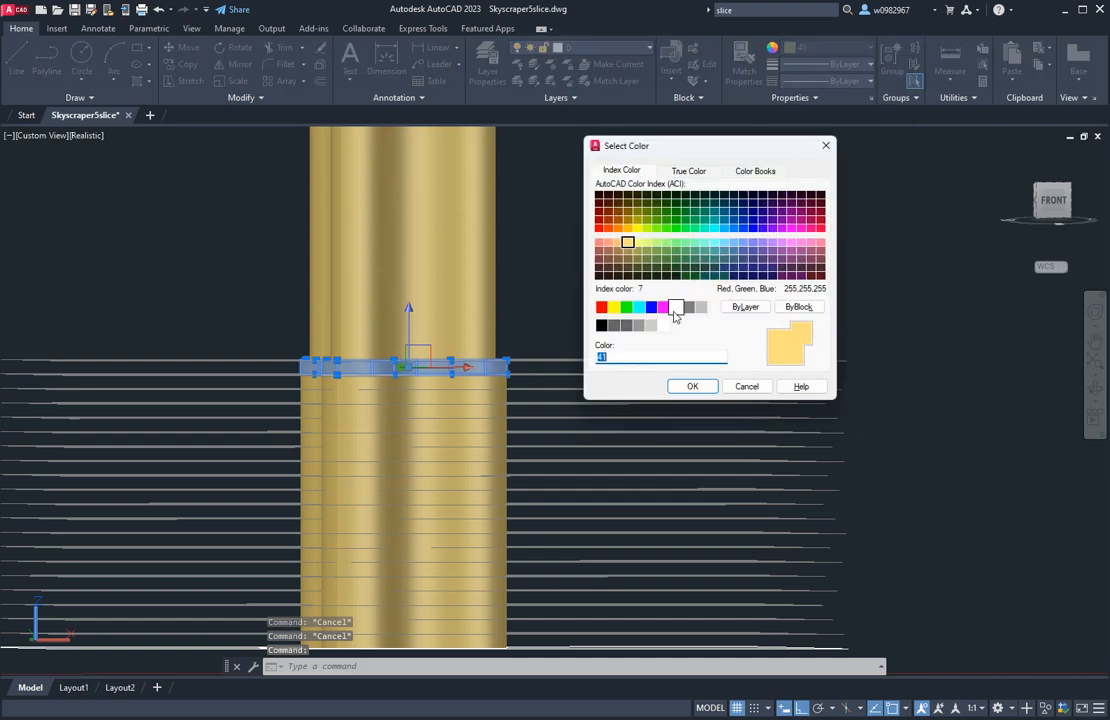
{"action": "left_click", "coordinate": [627, 228]}
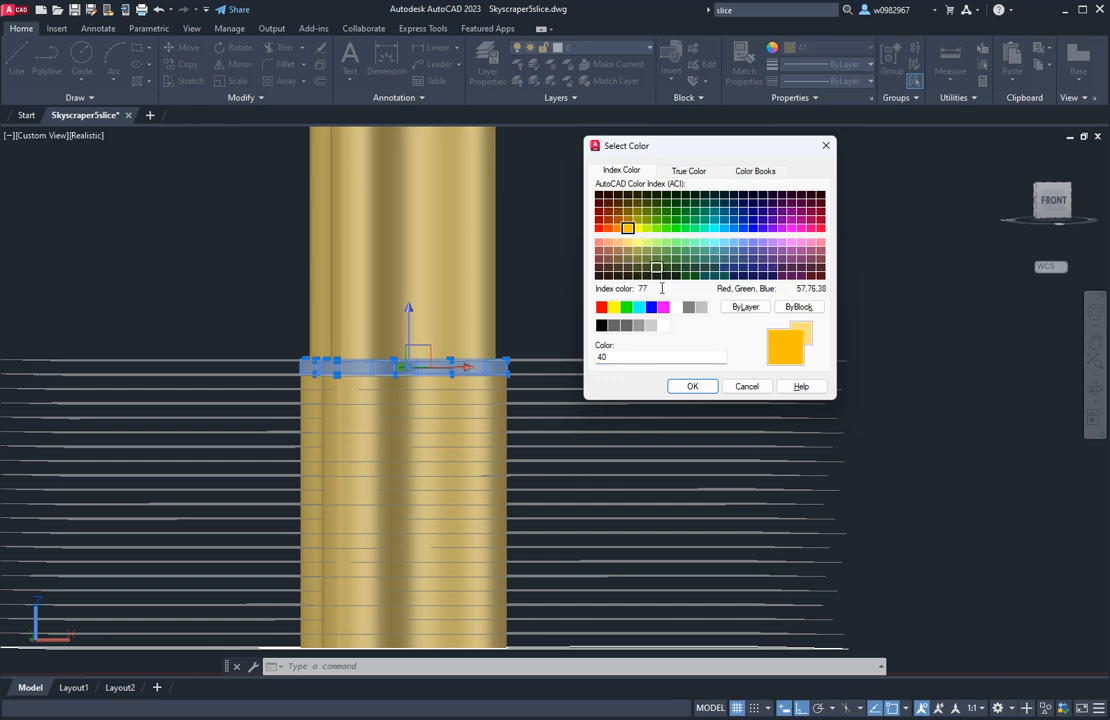
{"action": "left_click", "coordinate": [690, 386]}
{"action": "key", "text": "Escape"}
{"action": "key", "text": "Escape"}
{"action": "key", "text": "Escape"}
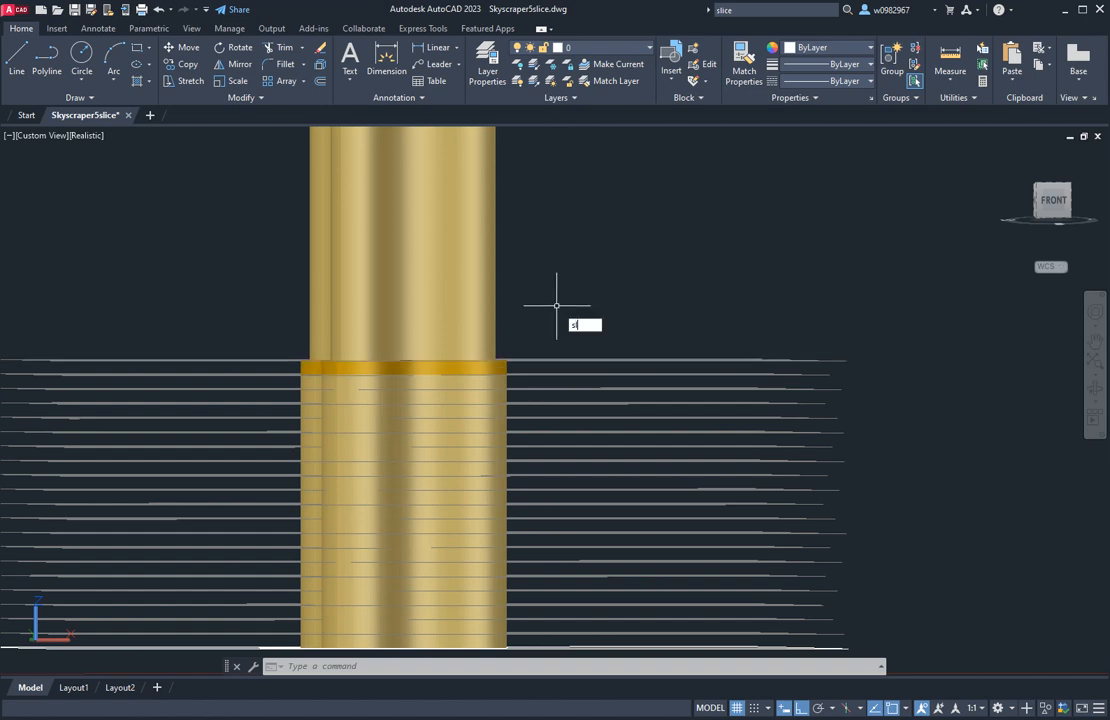
Slice the remaining lower tier with the third surface from the top of the stack, keeping both sides
{"action": "type", "text": "lice"}
{"action": "key", "text": "Return"}
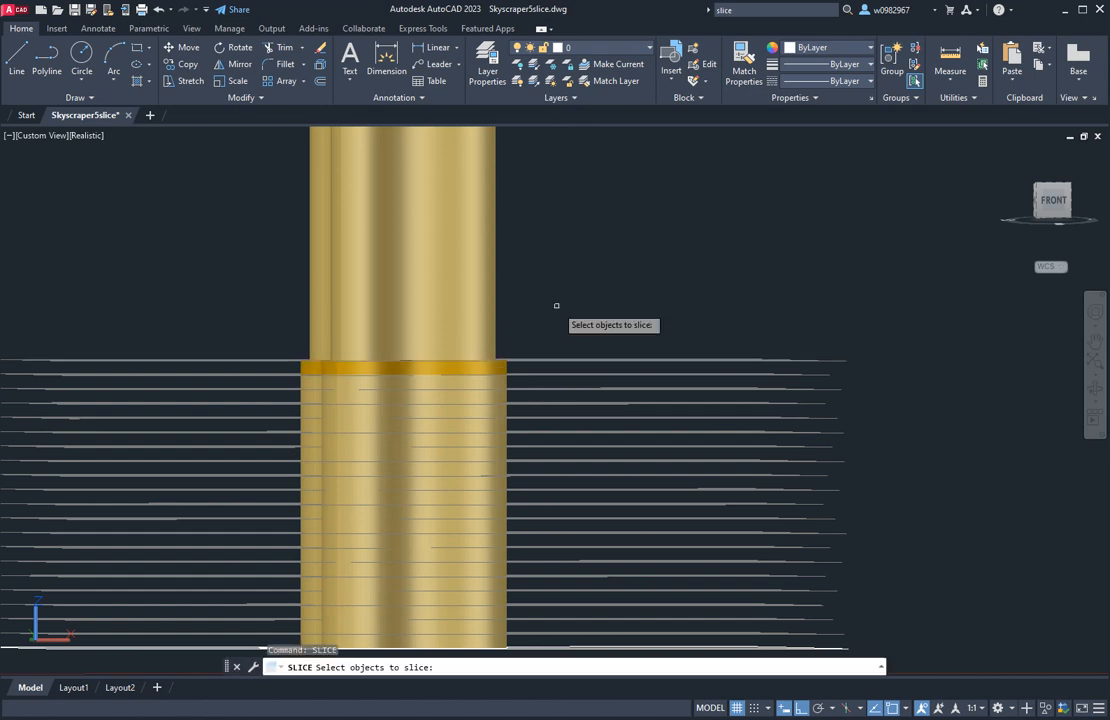
{"action": "left_click", "coordinate": [507, 379]}
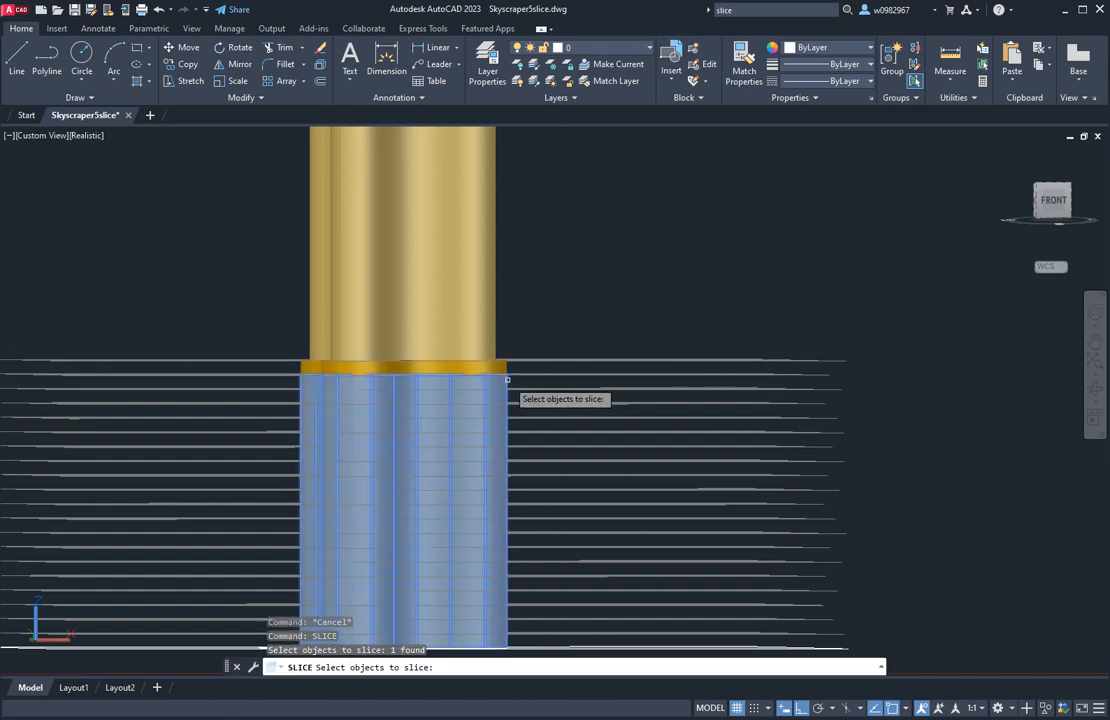
{"action": "key", "text": "Return"}
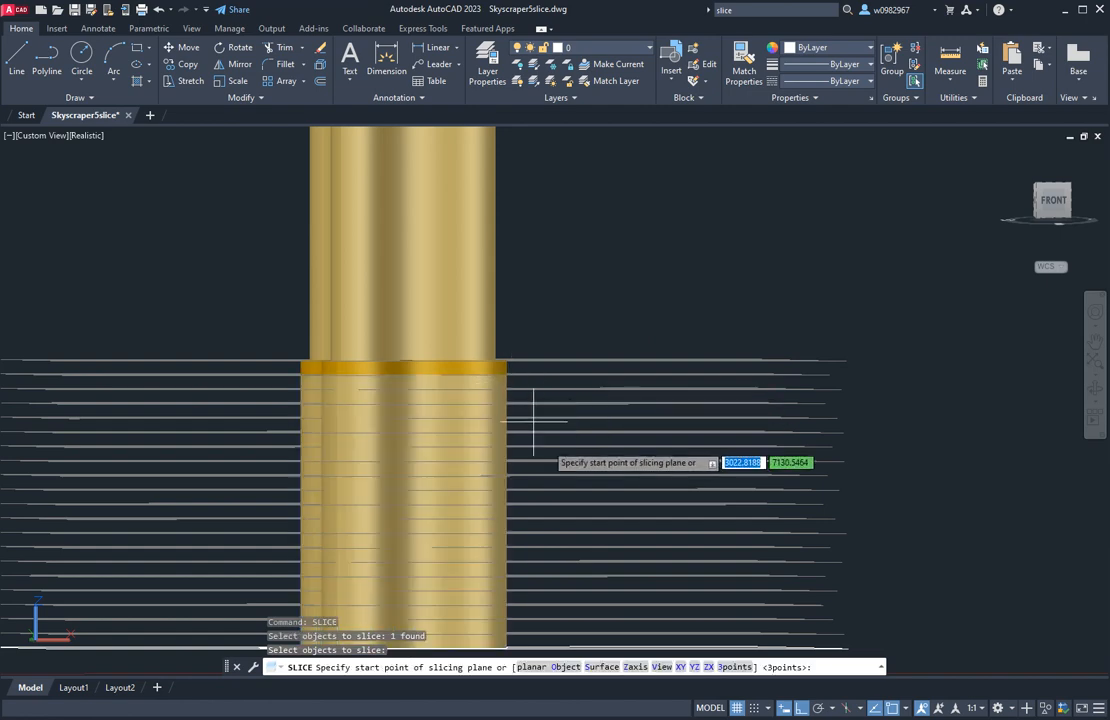
{"action": "left_click", "coordinate": [615, 667]}
{"action": "left_click", "coordinate": [562, 388]}
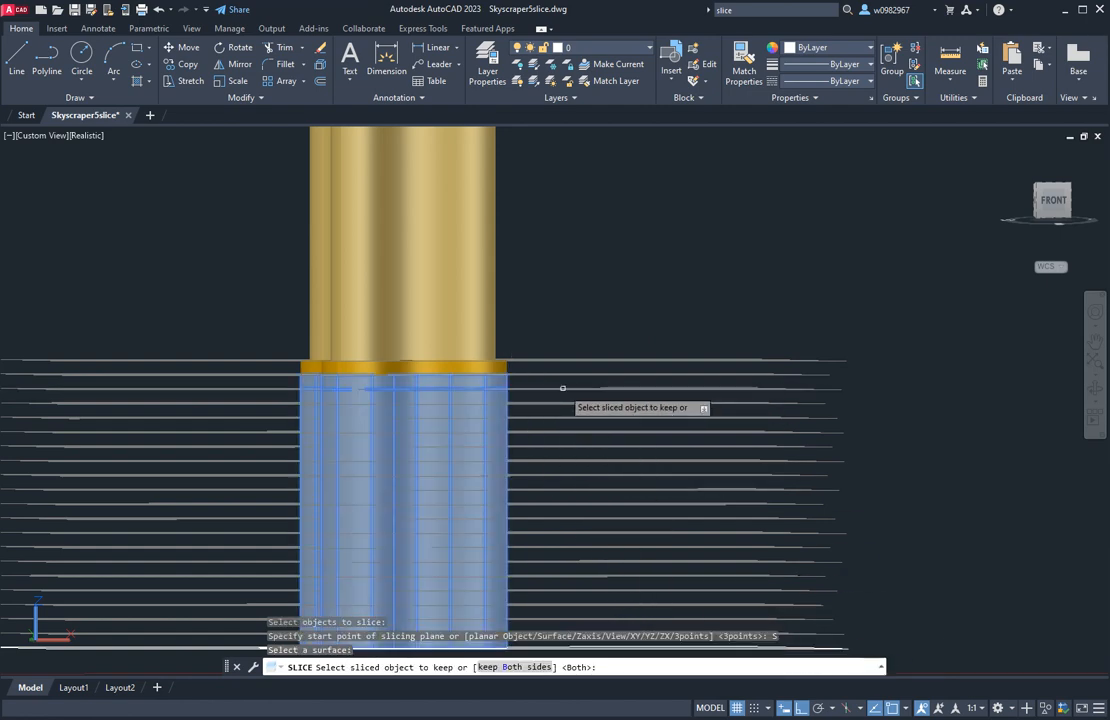
{"action": "key", "text": "Return"}
Slice the remaining lower tier with the fourth surface from the top of the stack, keeping both sides
{"action": "key", "text": "Return"}
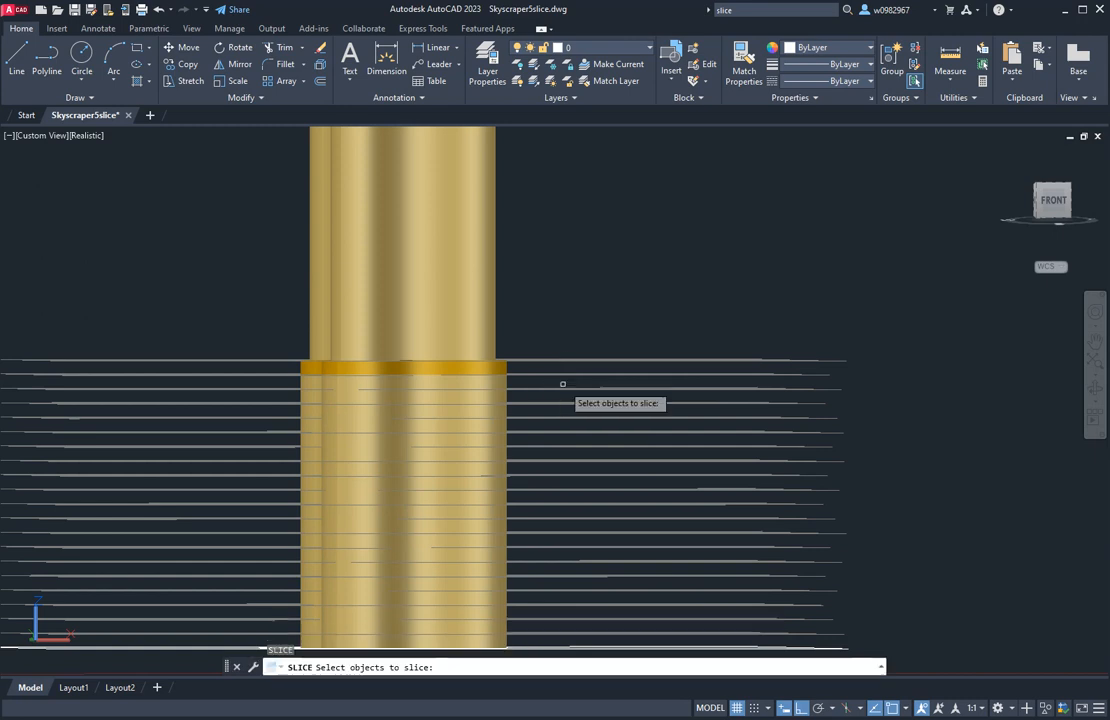
{"action": "left_click", "coordinate": [506, 396]}
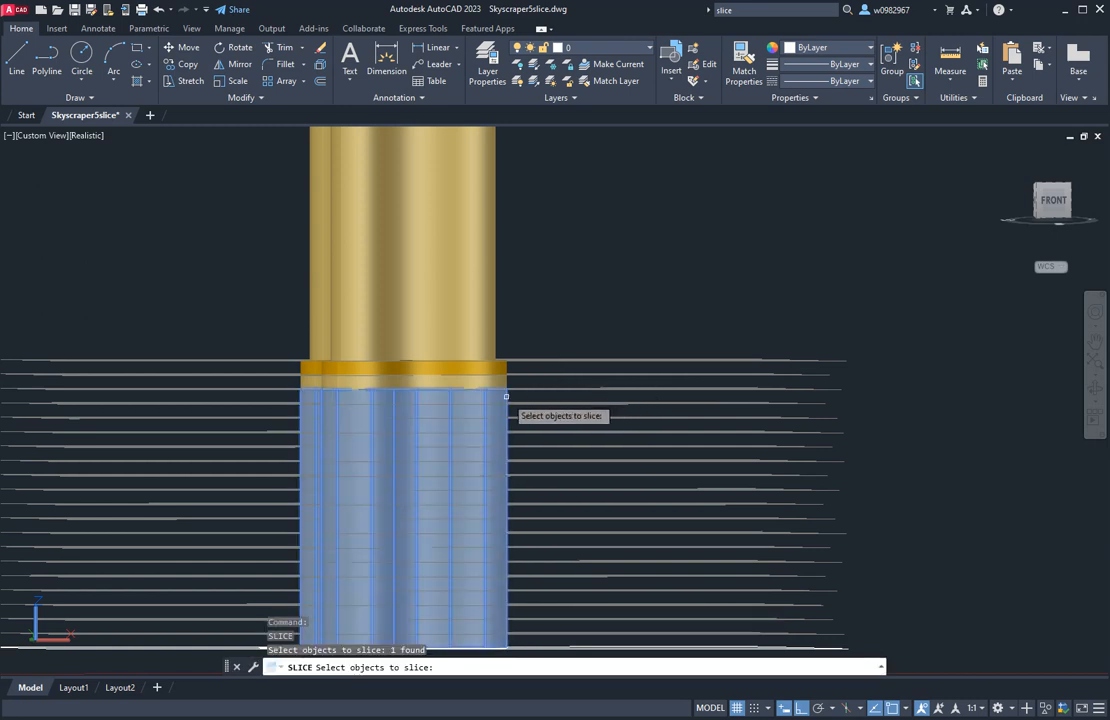
{"action": "key", "text": "Return"}
{"action": "left_click", "coordinate": [597, 666]}
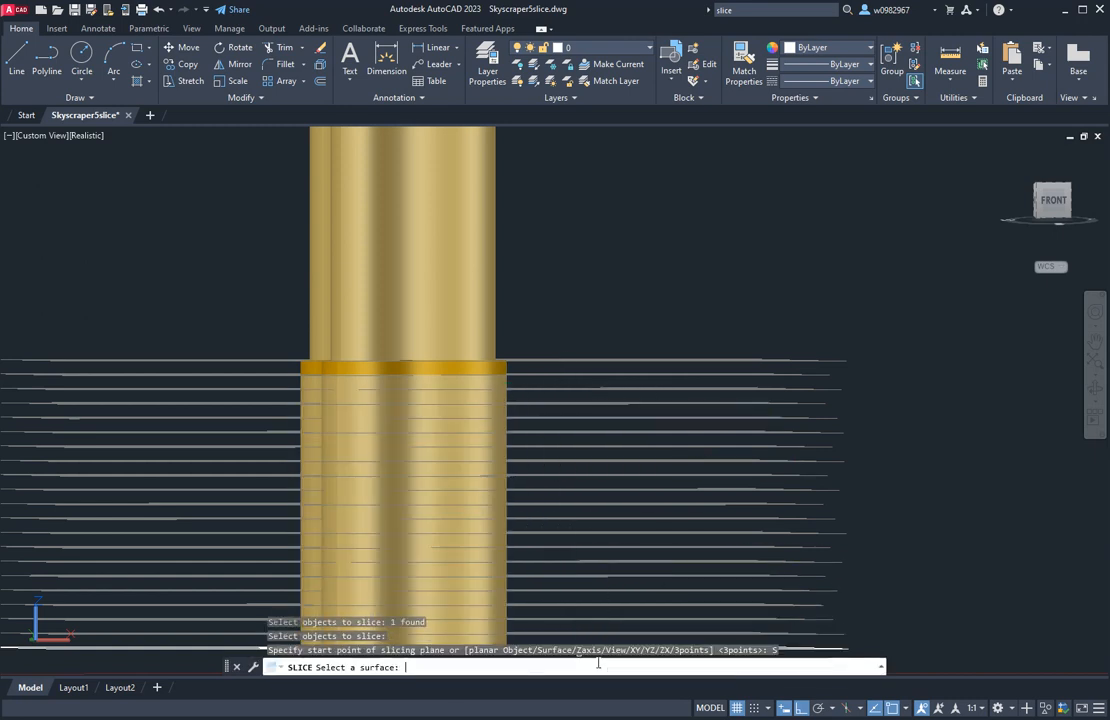
{"action": "left_click", "coordinate": [541, 405]}
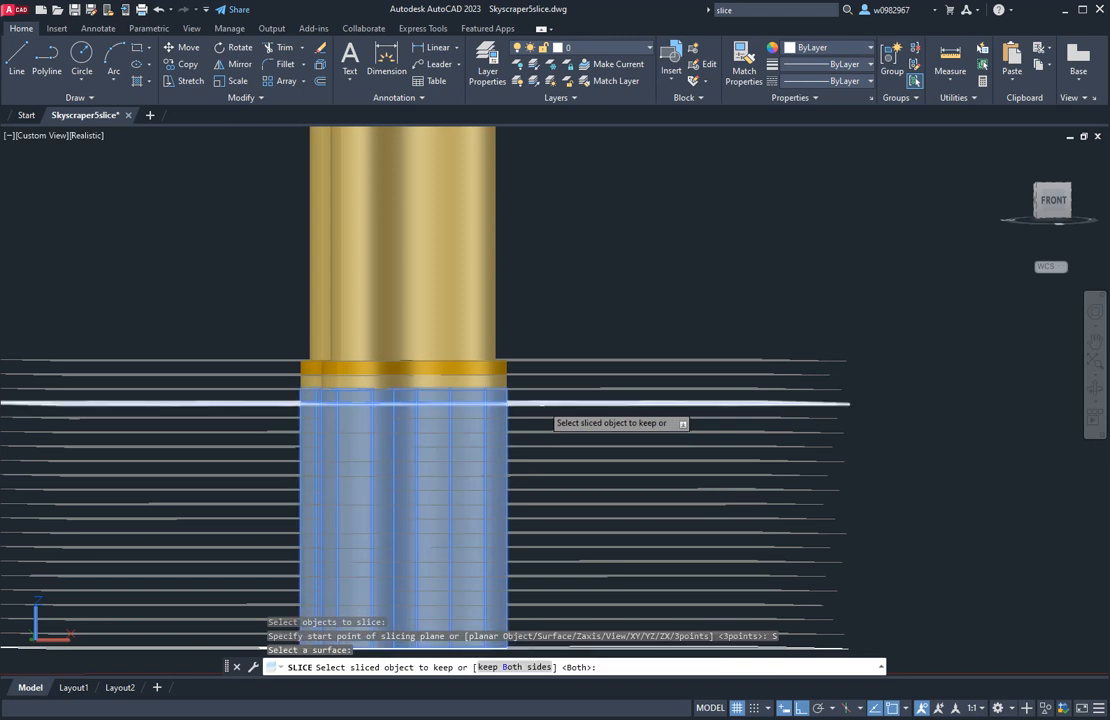
{"action": "key", "text": "Return"}
Slice the remaining lower tier with the fifth surface from the top of the stack, keeping both sides
{"action": "key", "text": "Return"}
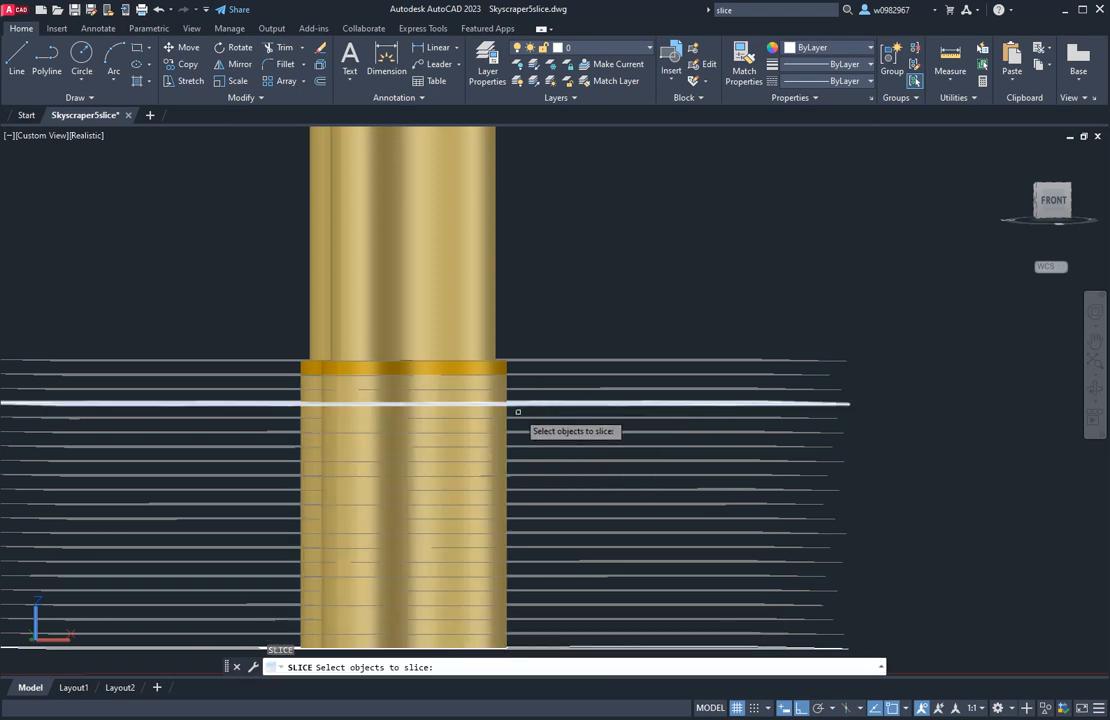
{"action": "left_click", "coordinate": [505, 412]}
{"action": "key", "text": "Return"}
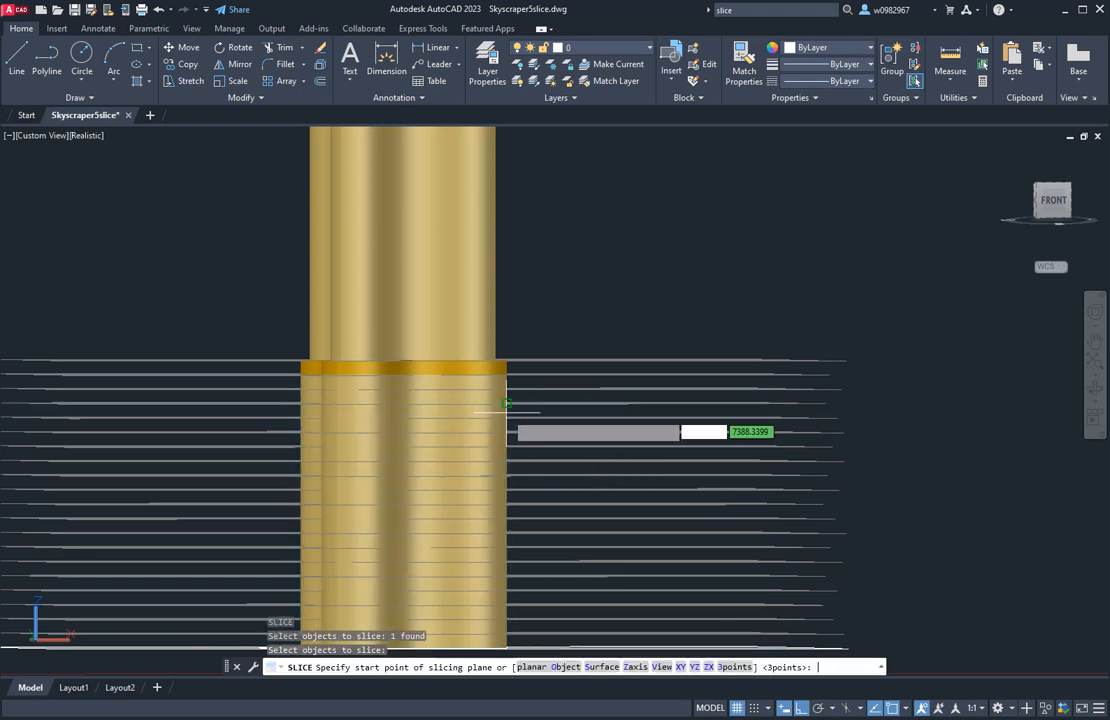
{"action": "left_click", "coordinate": [446, 667]}
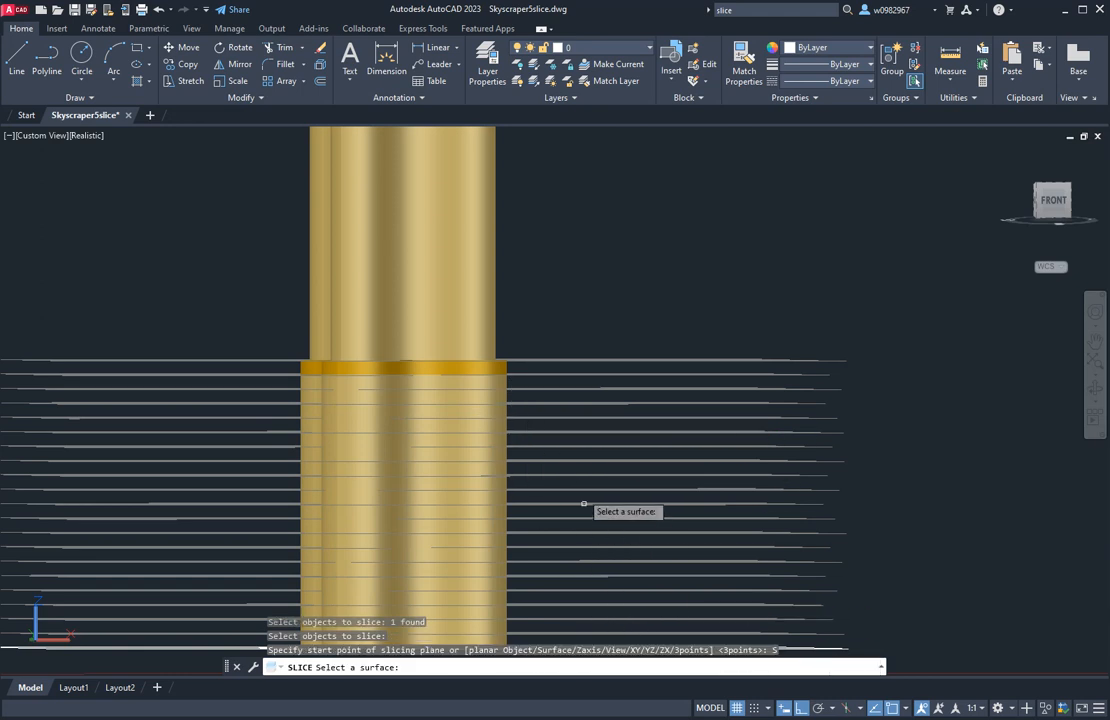
{"action": "left_click", "coordinate": [570, 418]}
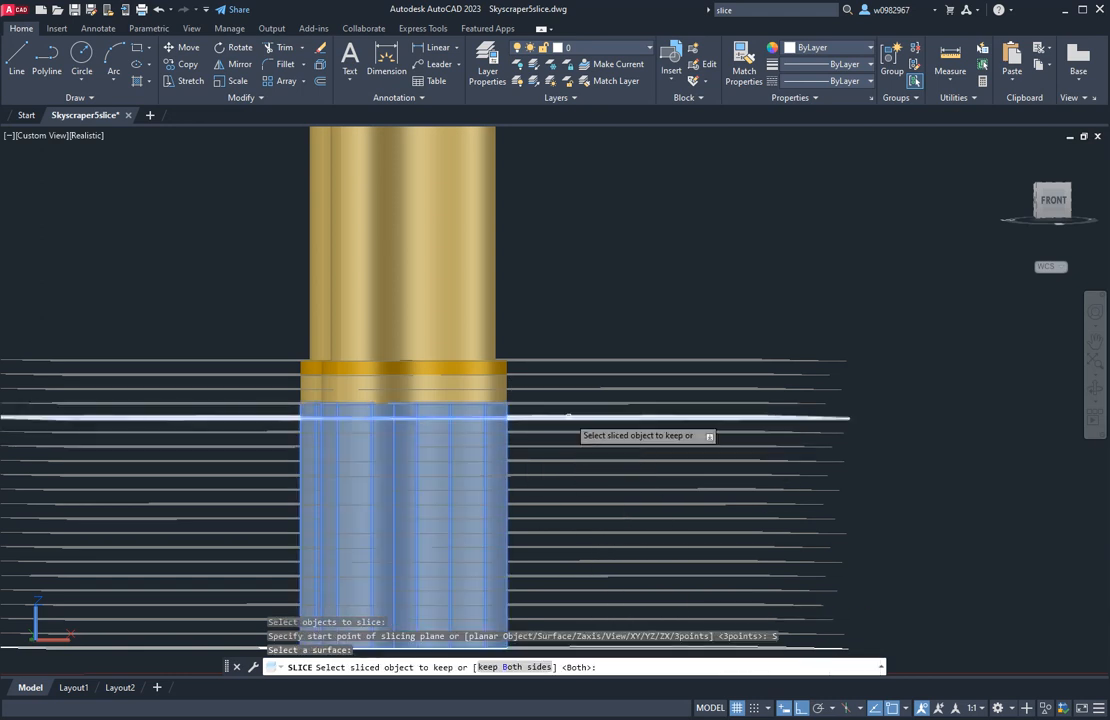
{"action": "key", "text": "Return"}
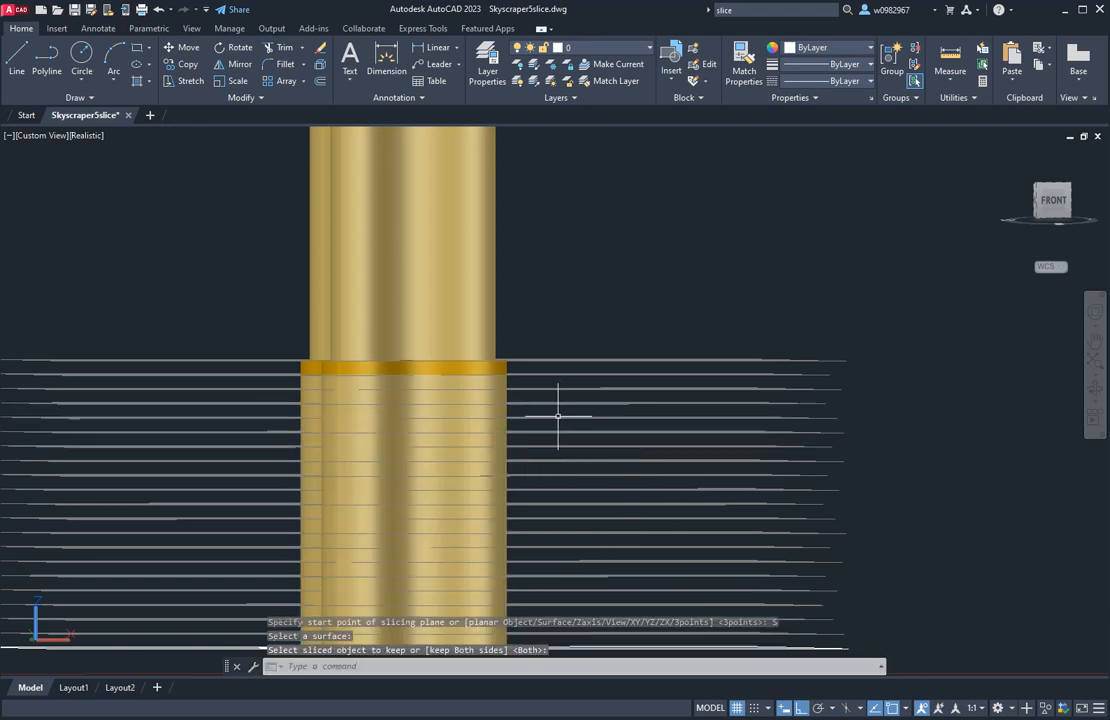
Set the third floor slice from the top of the lowest tier to index color 51
{"action": "left_click", "coordinate": [500, 395]}
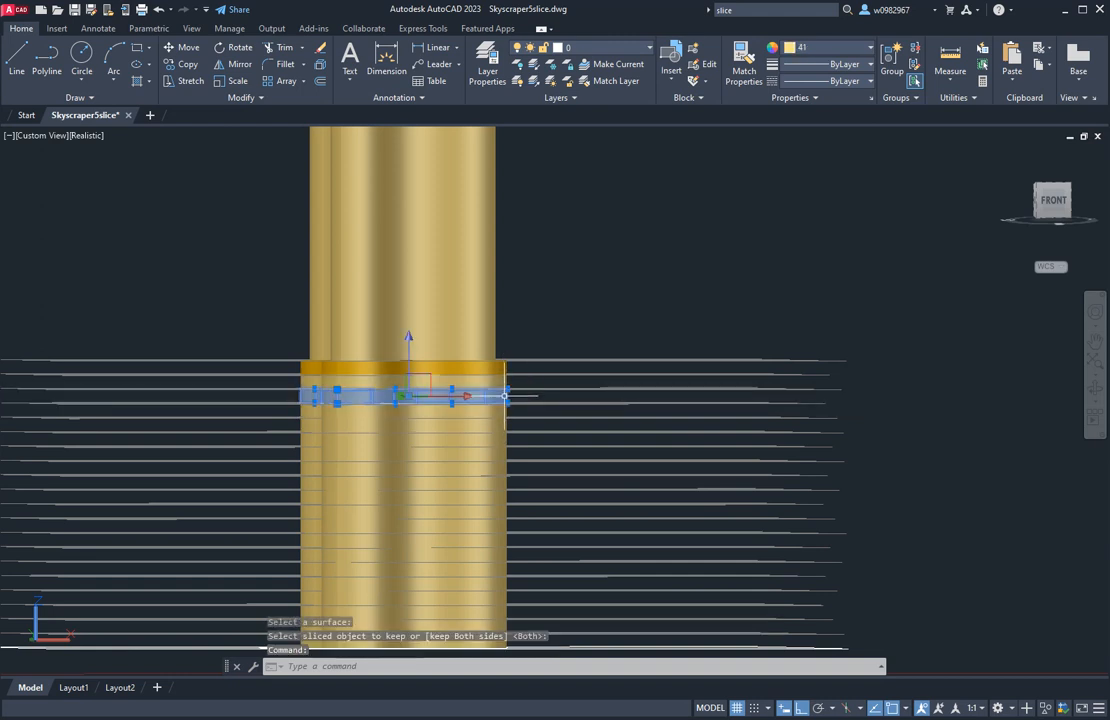
{"action": "left_click", "coordinate": [832, 53]}
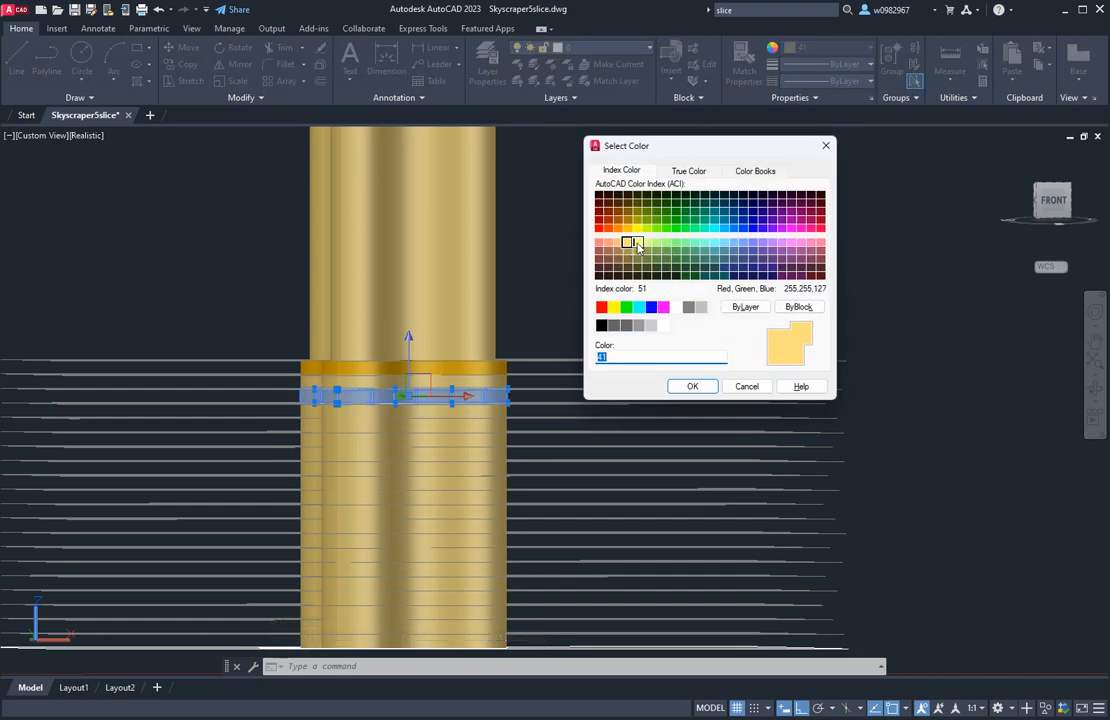
{"action": "left_click", "coordinate": [637, 244]}
{"action": "left_click", "coordinate": [690, 387]}
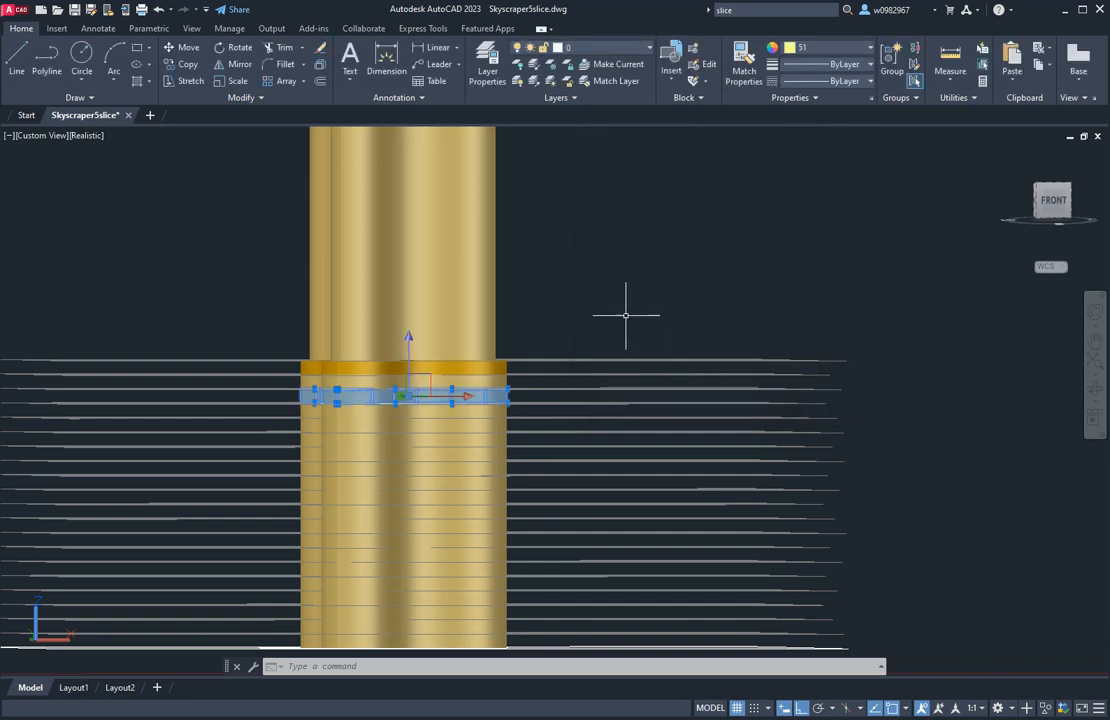
{"action": "key", "text": "Escape"}
{"action": "key", "text": "Escape"}
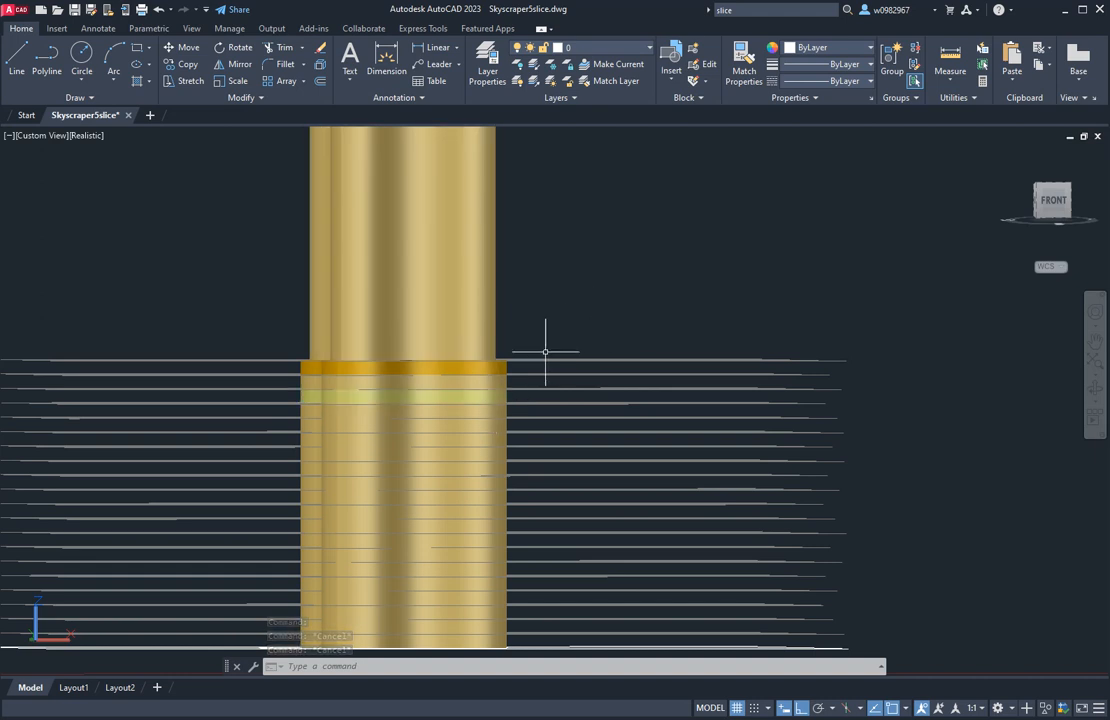
Try to change the third floor slice from the top of the lowest tier to index color 41
{"action": "left_click", "coordinate": [500, 397]}
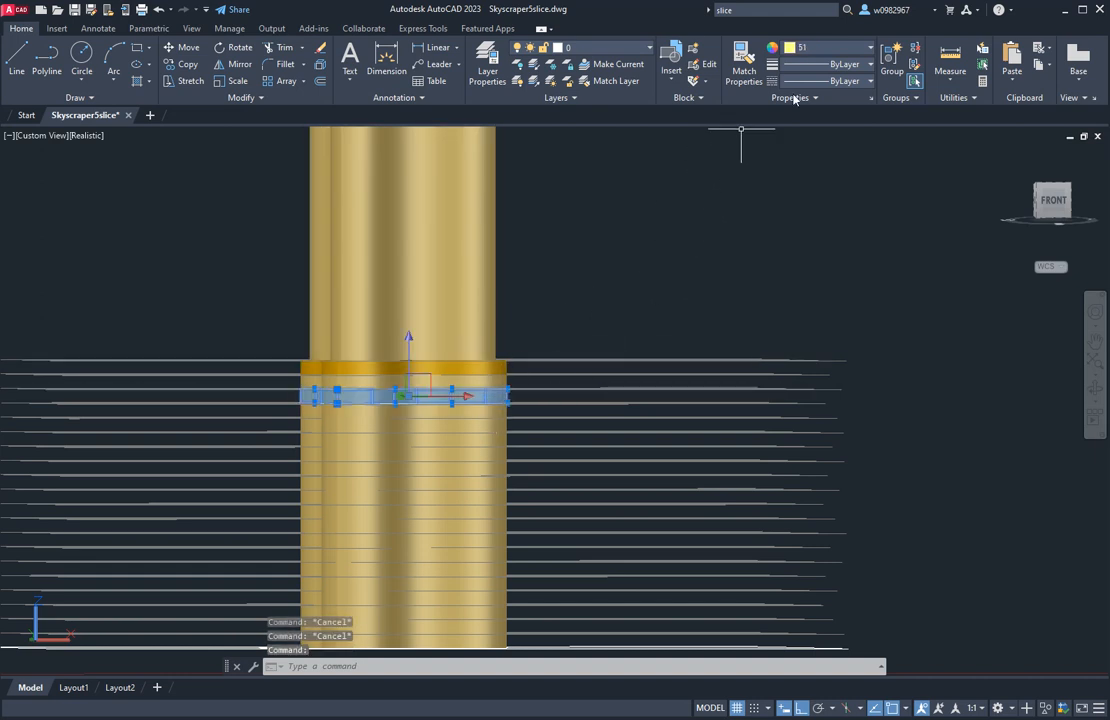
{"action": "left_click", "coordinate": [826, 50]}
{"action": "left_click", "coordinate": [806, 231]}
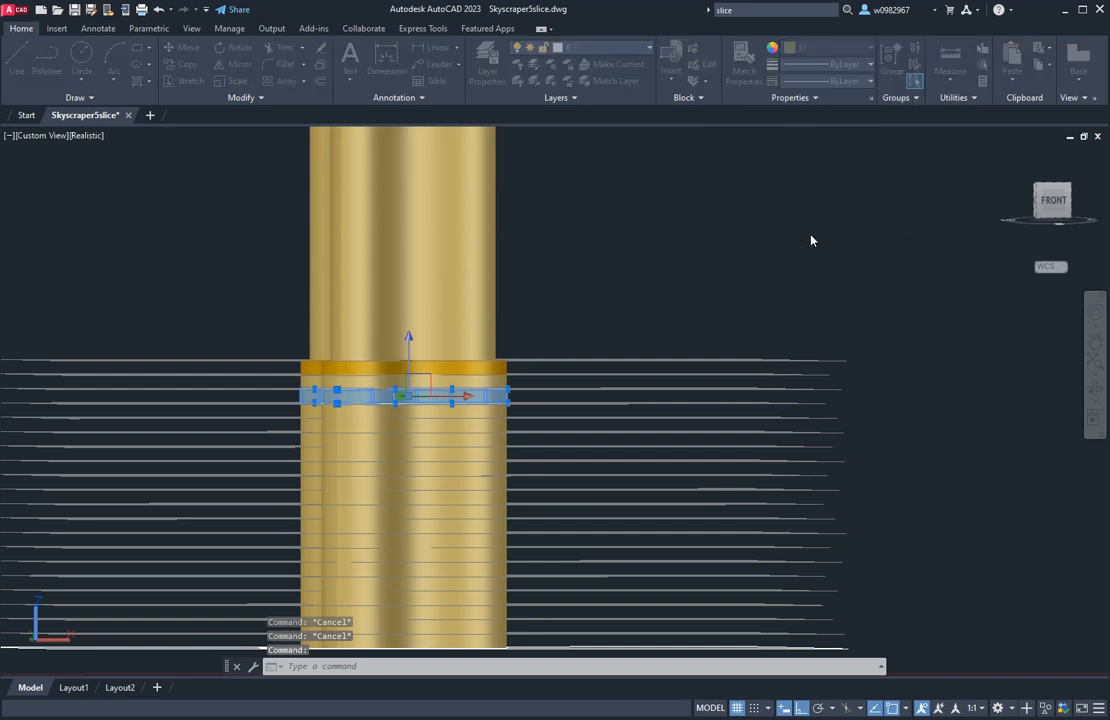
{"action": "left_click", "coordinate": [628, 243]}
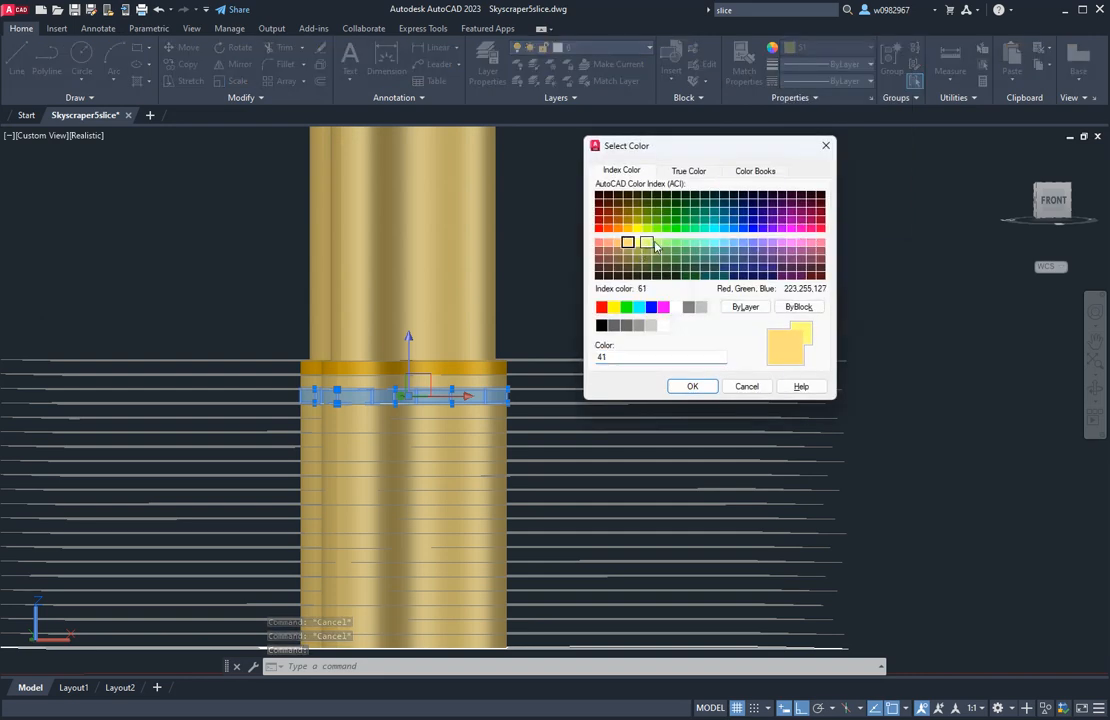
{"action": "key", "text": "Return"}
{"action": "key", "text": "Escape"}
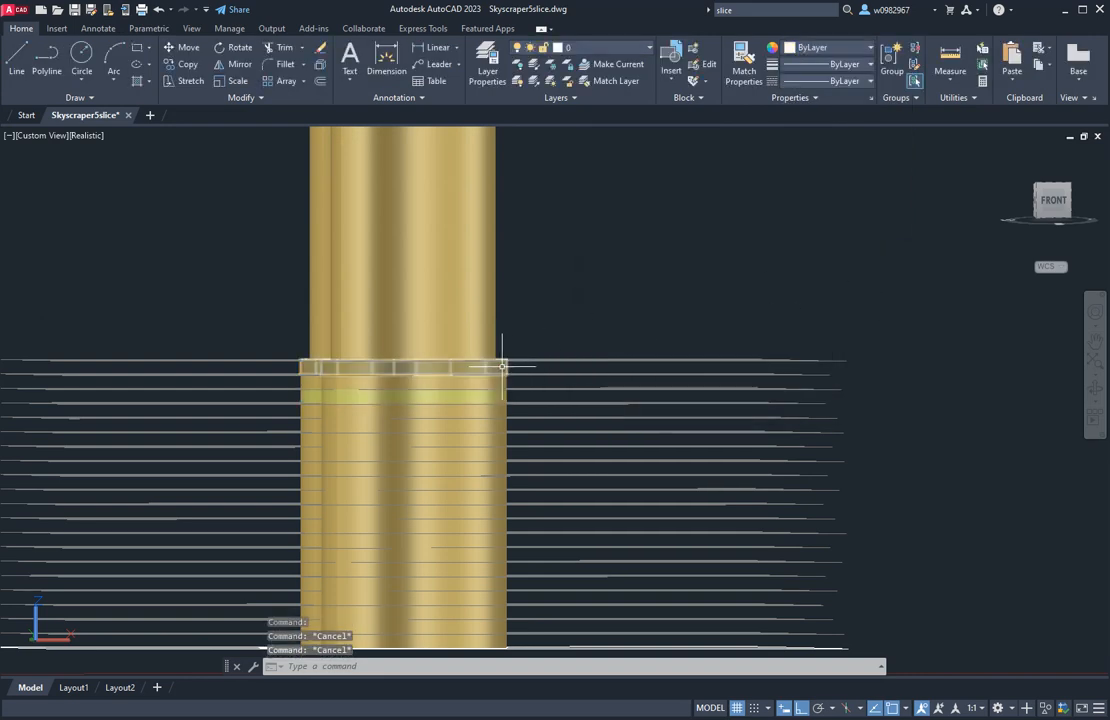
Set the pale yellow third floor slice back to index color 41
{"action": "left_click", "coordinate": [480, 396]}
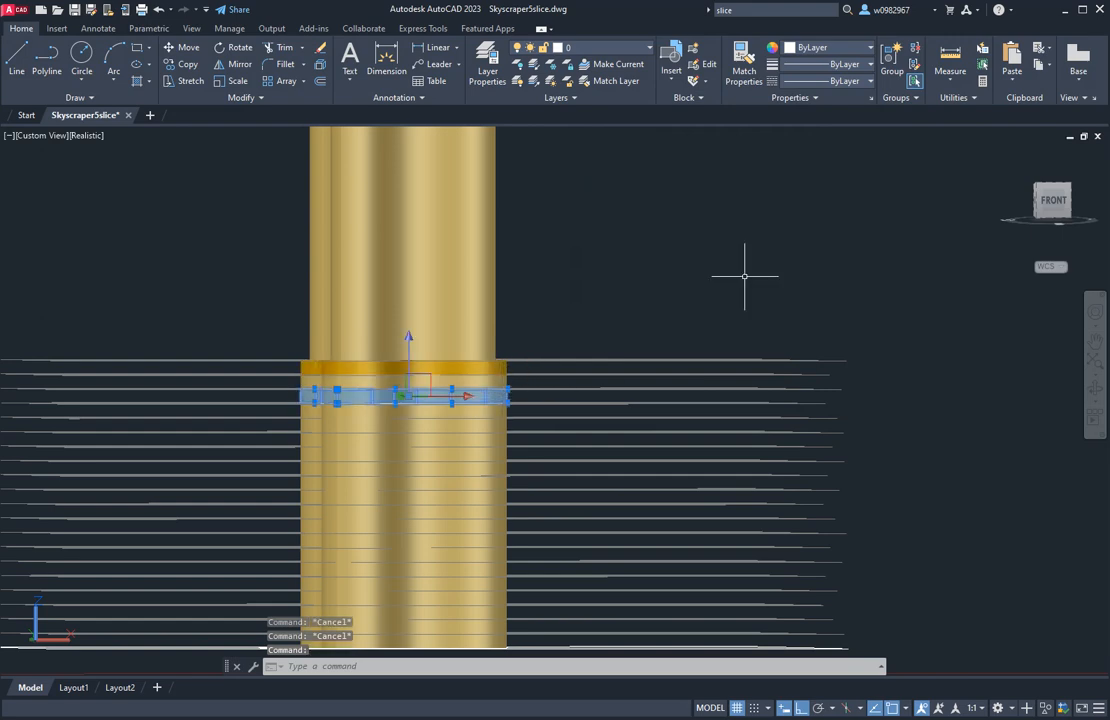
{"action": "left_click", "coordinate": [828, 47]}
{"action": "left_click", "coordinate": [820, 231]}
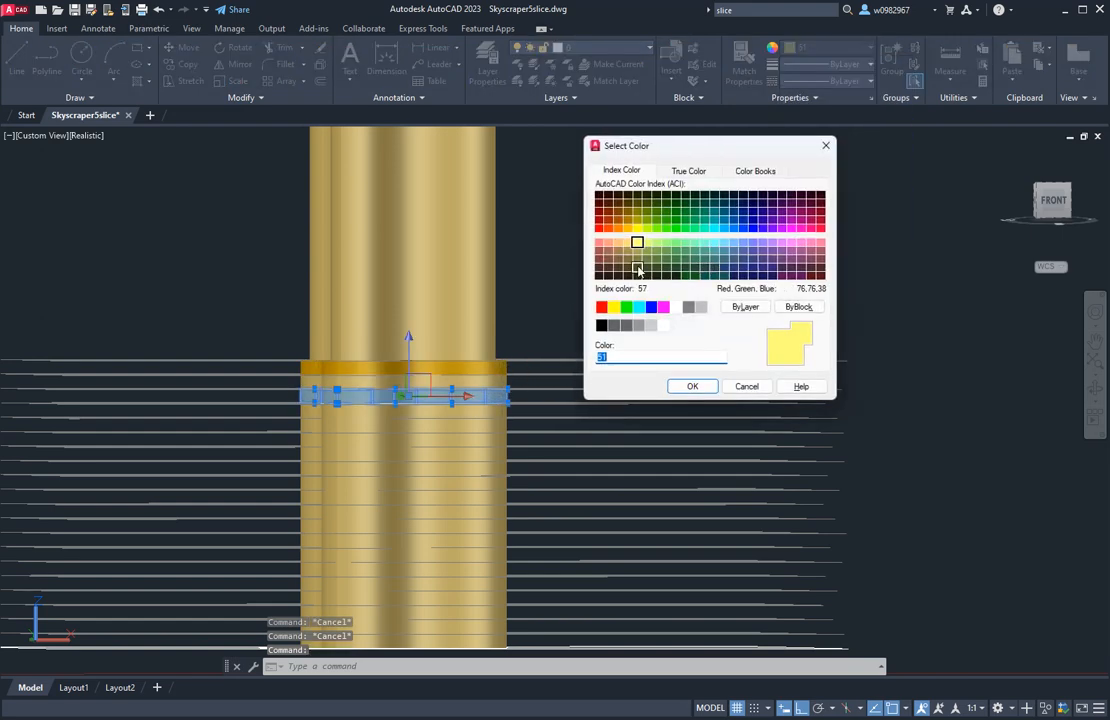
{"action": "left_click", "coordinate": [627, 242]}
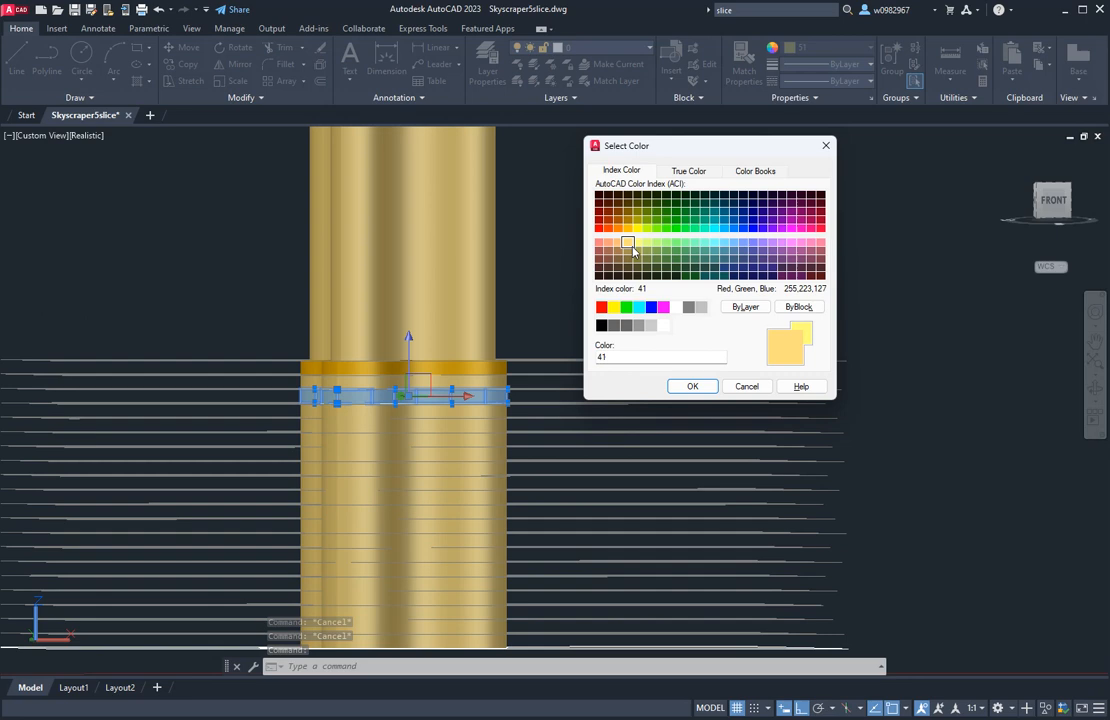
{"action": "left_click", "coordinate": [690, 387]}
{"action": "key", "text": "Escape"}
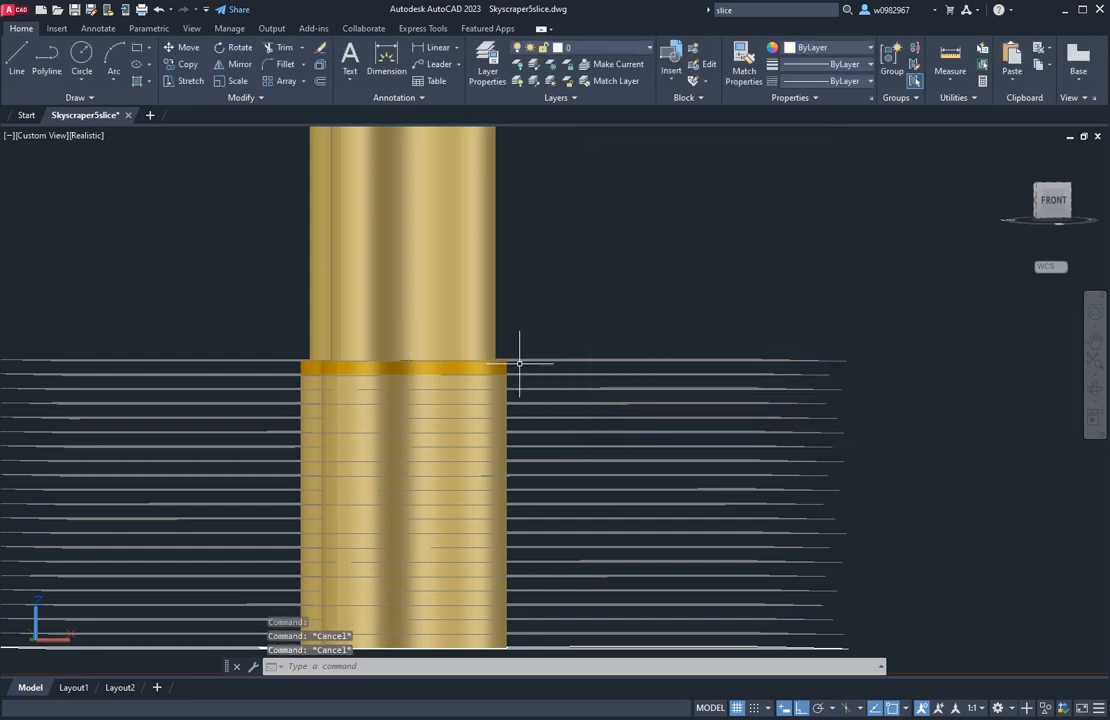
Set the third floor slice from the top of the lowest tier to index color 40
{"action": "left_click", "coordinate": [501, 396]}
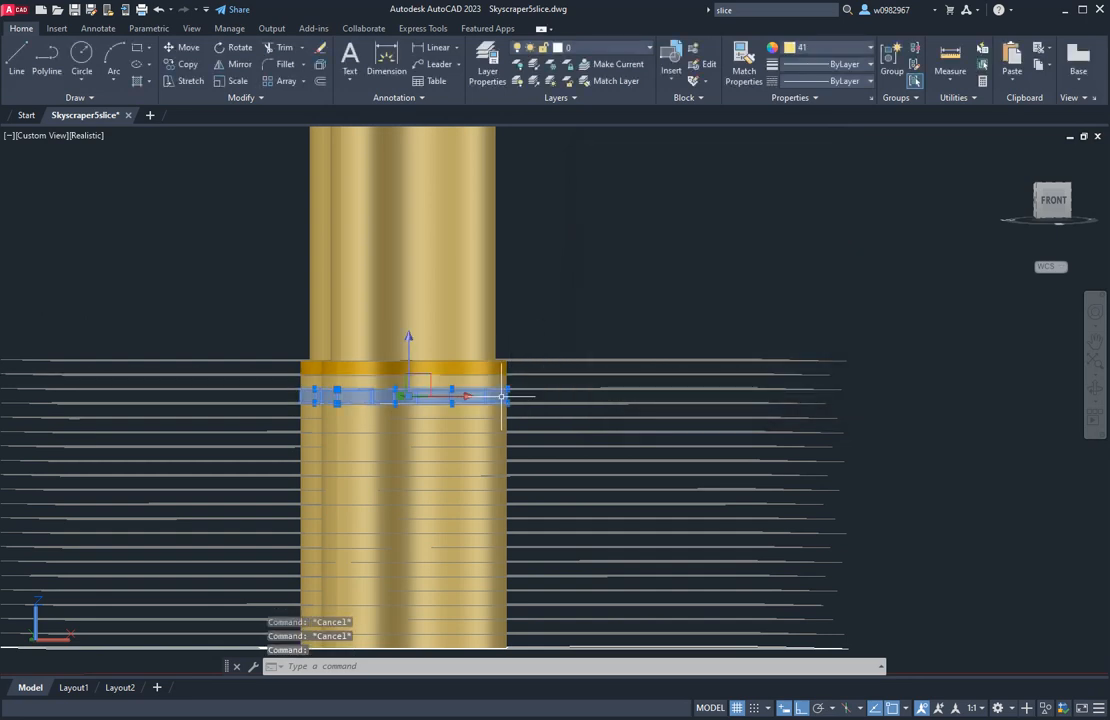
{"action": "left_click", "coordinate": [825, 52]}
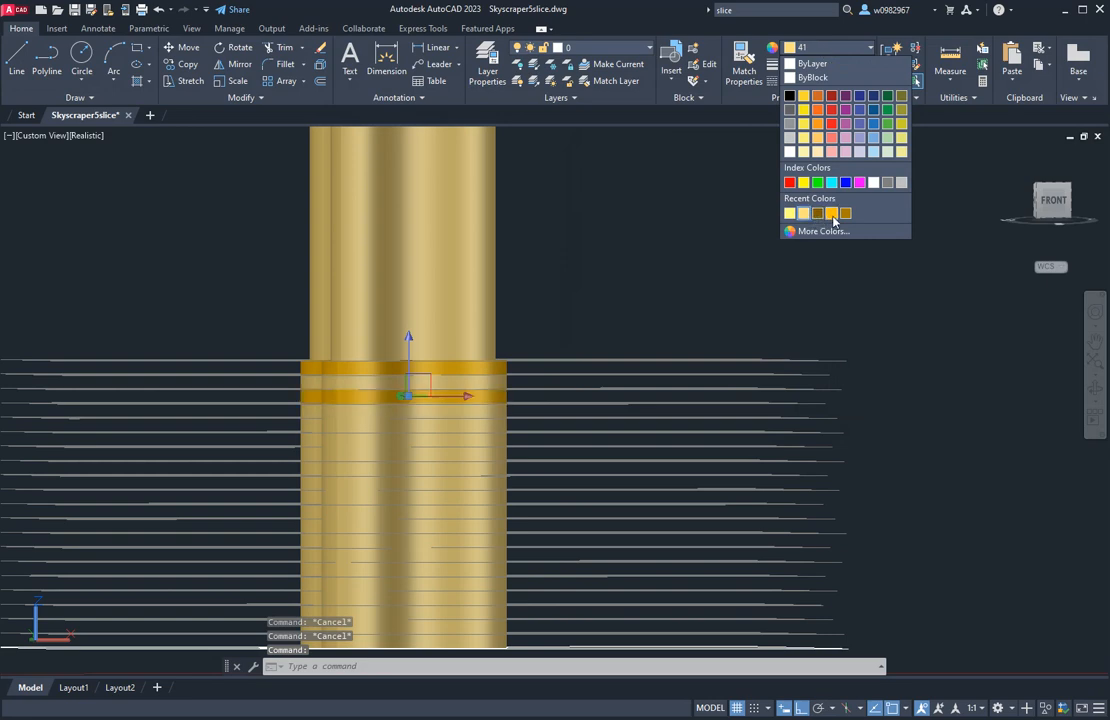
{"action": "left_click", "coordinate": [833, 215]}
{"action": "key", "text": "Escape"}
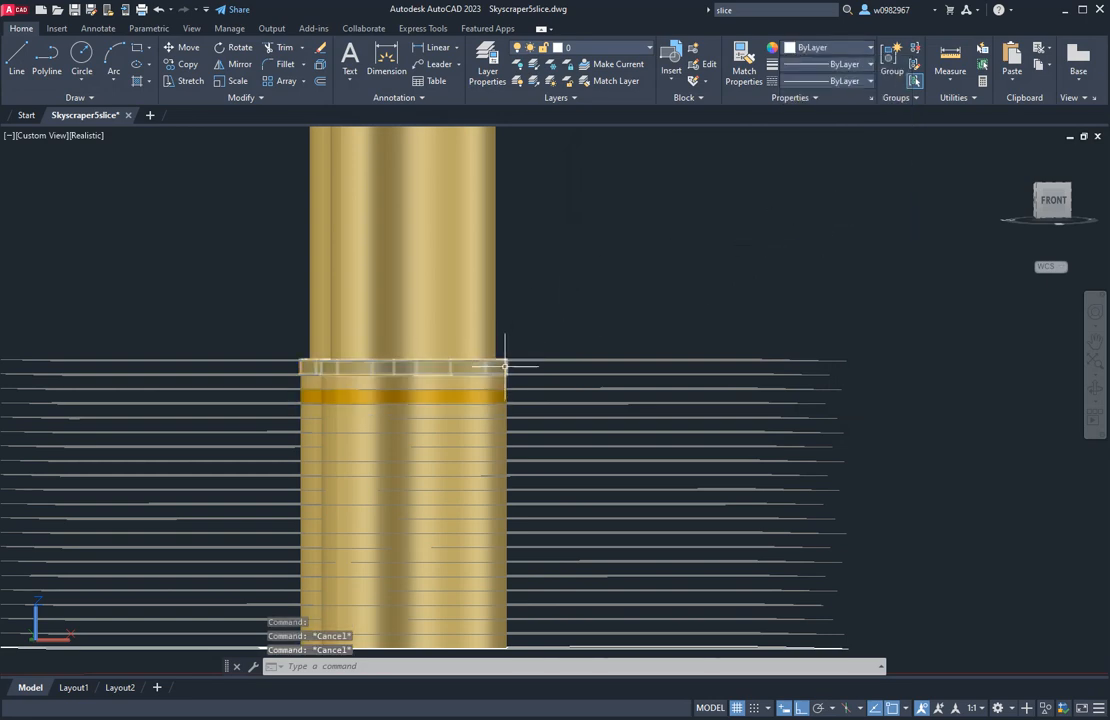
Change the topmost floor slice of the lowest tier to the recently used dark golden-brown color
{"action": "left_click", "coordinate": [504, 368]}
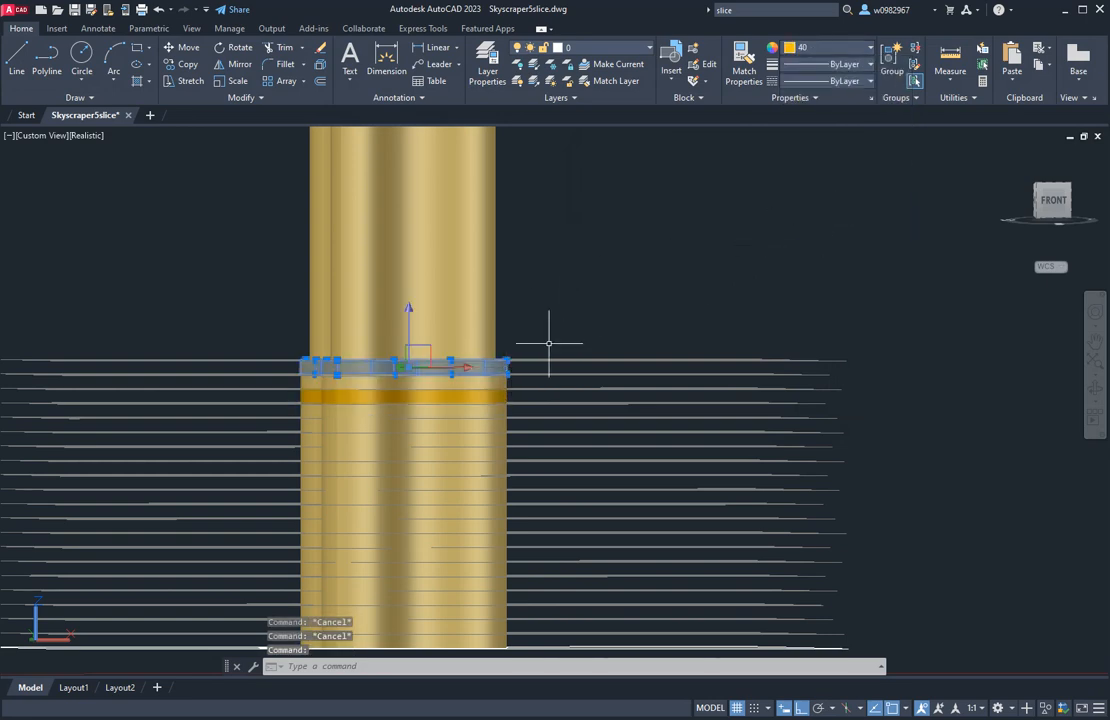
{"action": "left_click", "coordinate": [814, 49]}
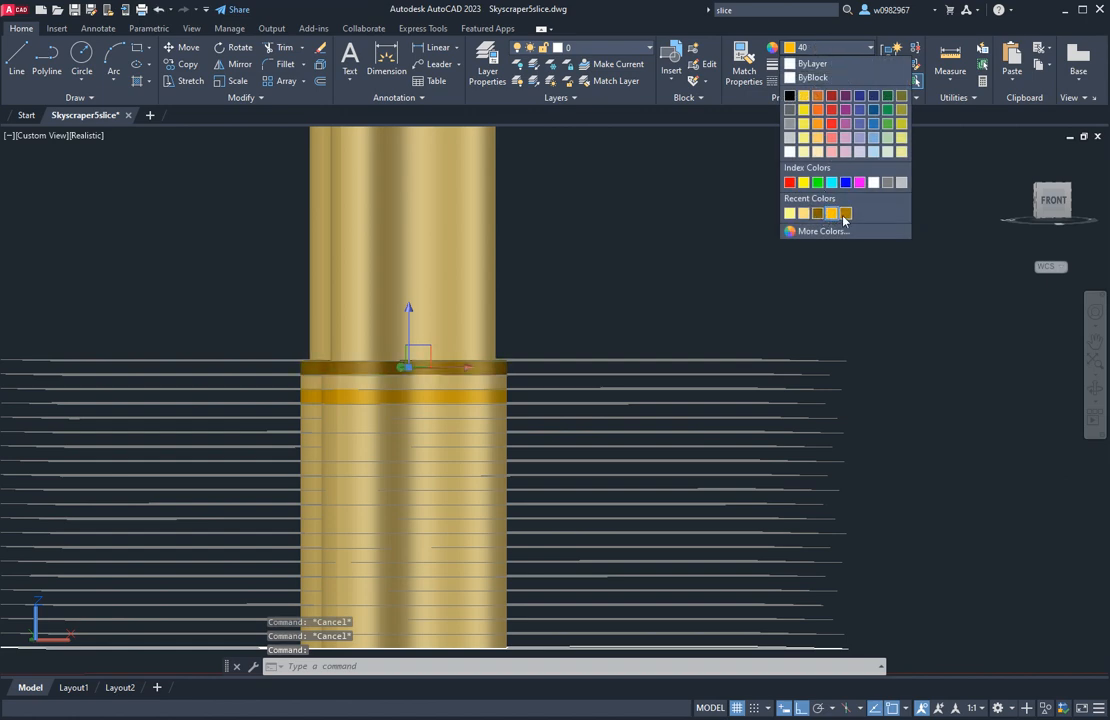
{"action": "key", "text": "Escape"}
{"action": "key", "text": "Escape"}
{"action": "key", "text": "Escape"}
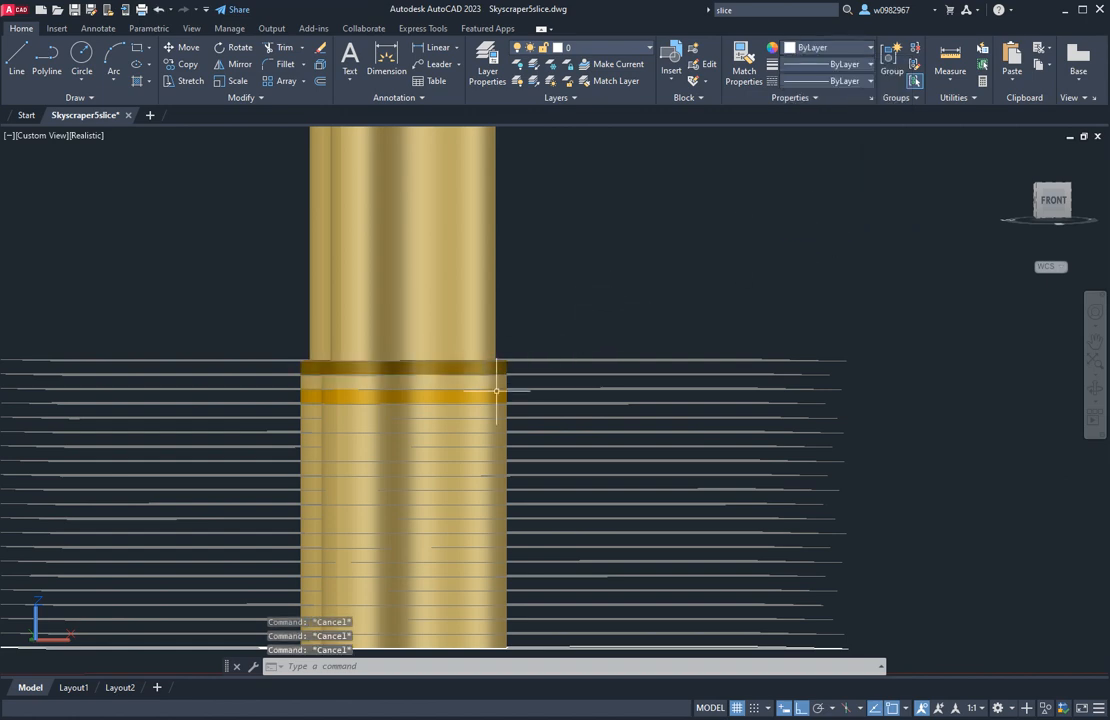
{"action": "left_click", "coordinate": [498, 400]}
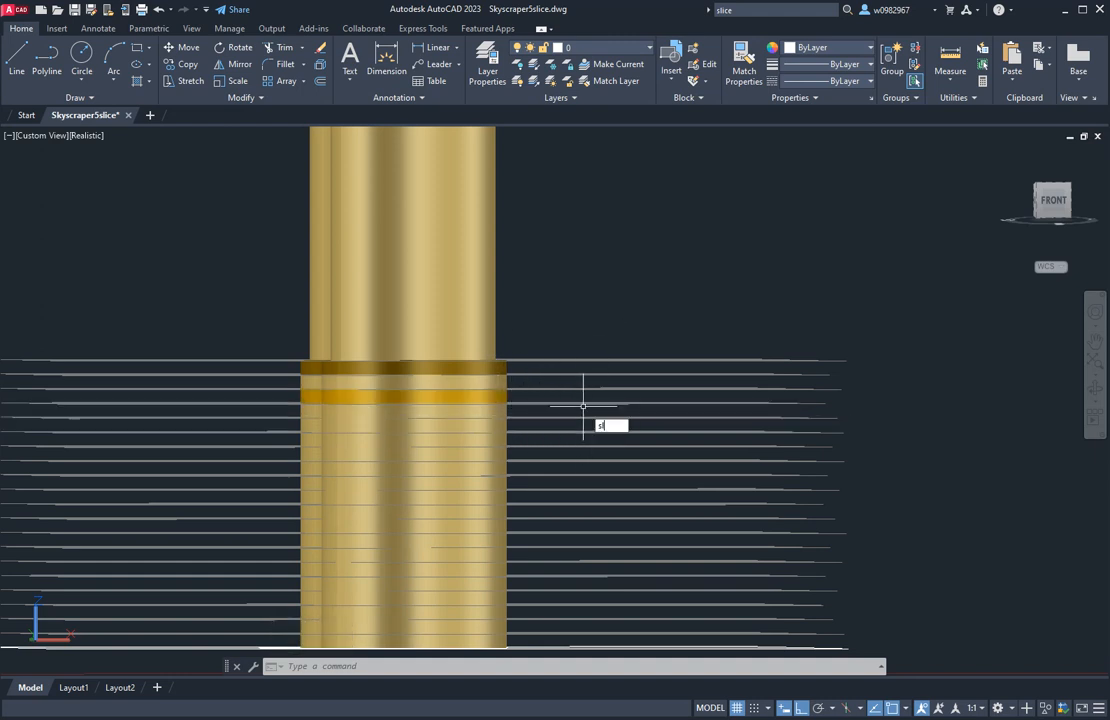
{"action": "type", "text": "lice"}
{"action": "key", "text": "Return"}
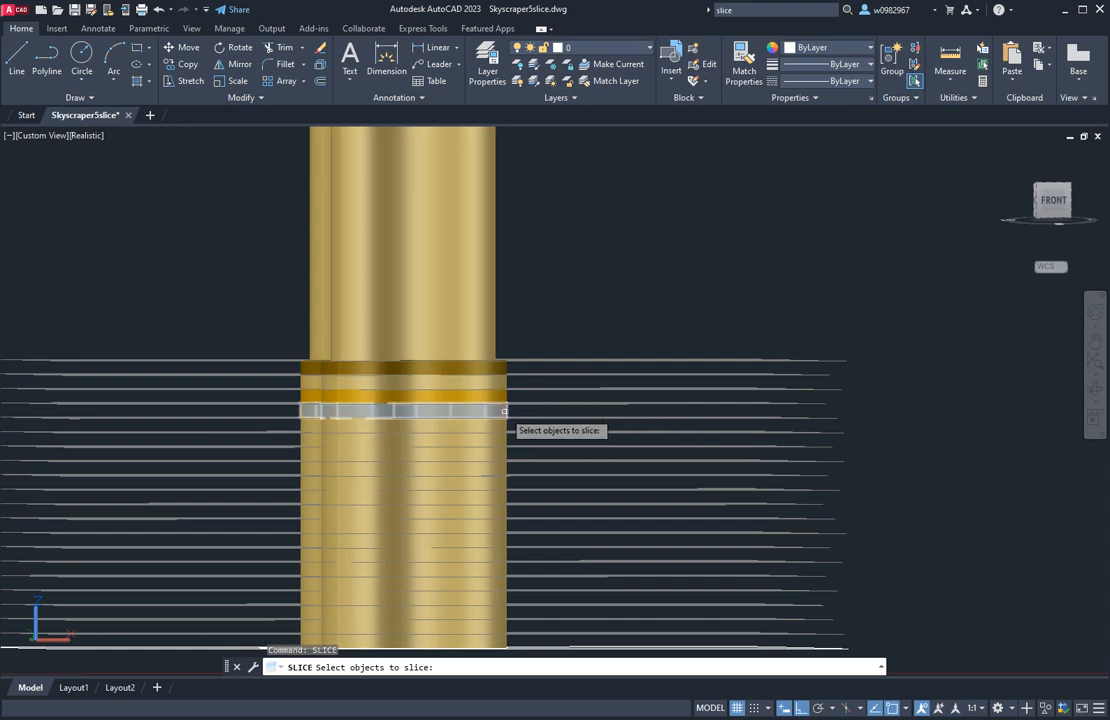
{"action": "left_click", "coordinate": [504, 410]}
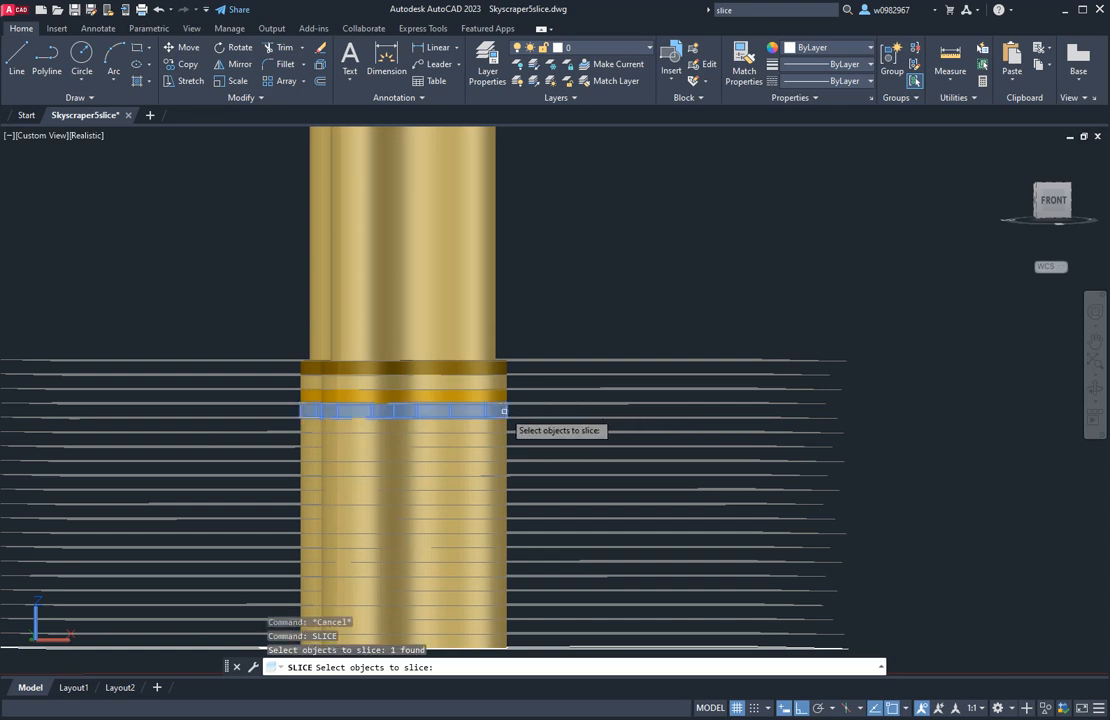
{"action": "key", "text": "Escape"}
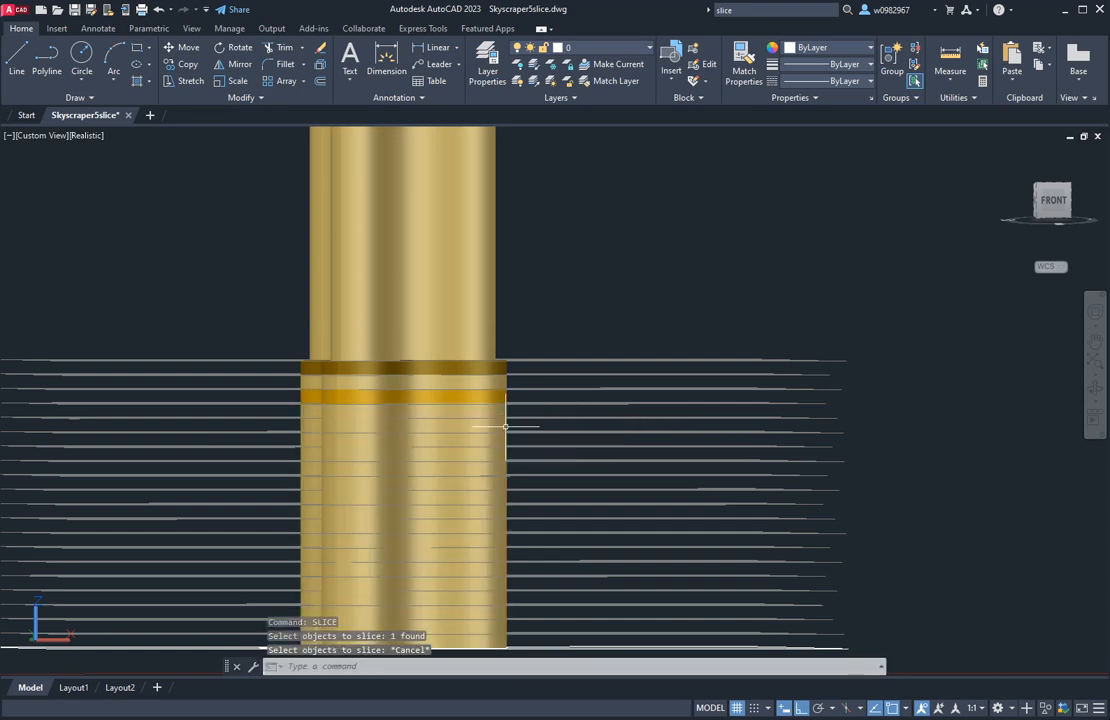
Slice the remaining lower tier with the sixth surface from the top of the stack, keeping both sides
{"action": "key", "text": "Return"}
{"action": "left_click", "coordinate": [505, 427]}
{"action": "key", "text": "Return"}
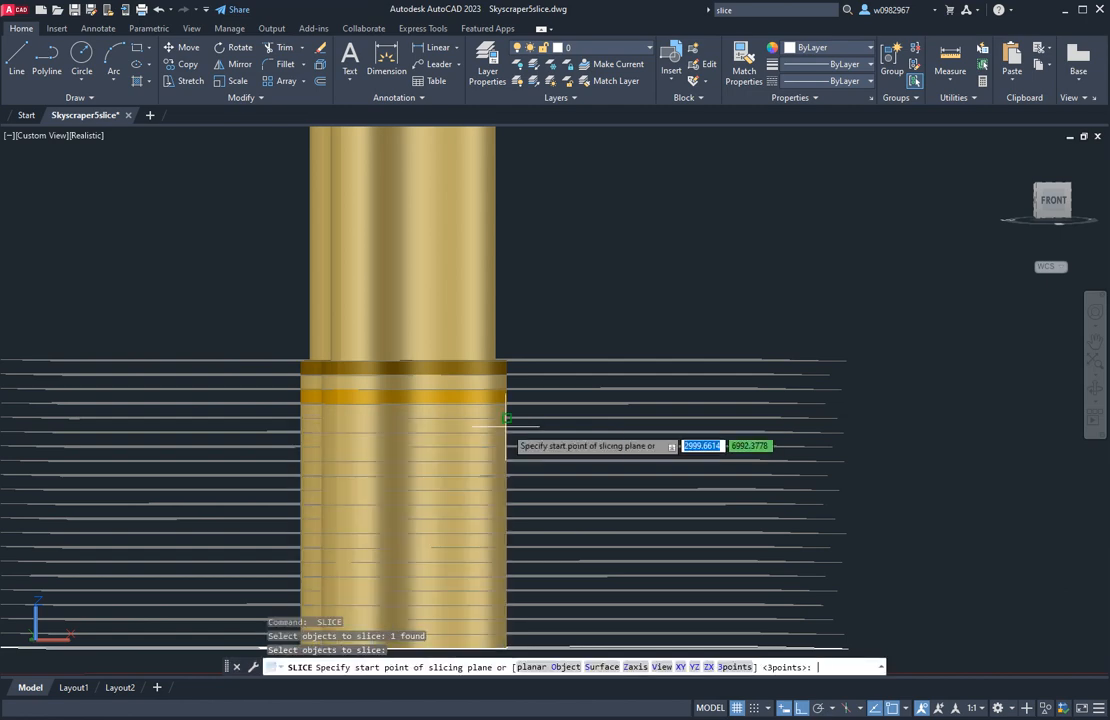
{"action": "left_click", "coordinate": [602, 667]}
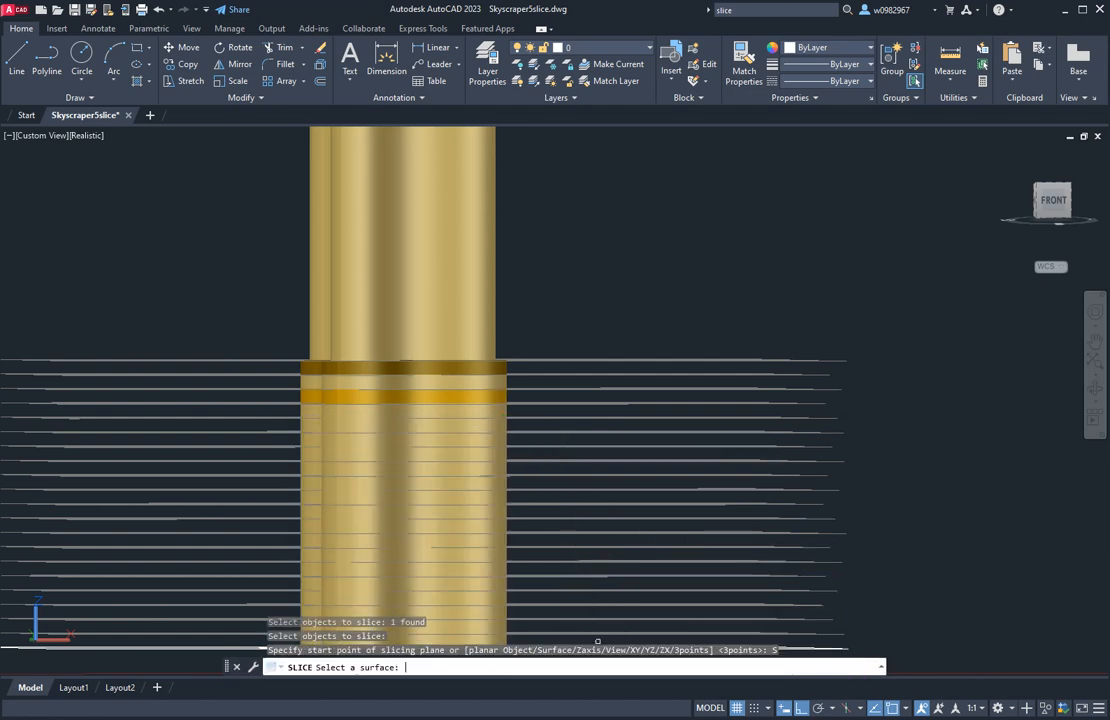
{"action": "left_click", "coordinate": [516, 432]}
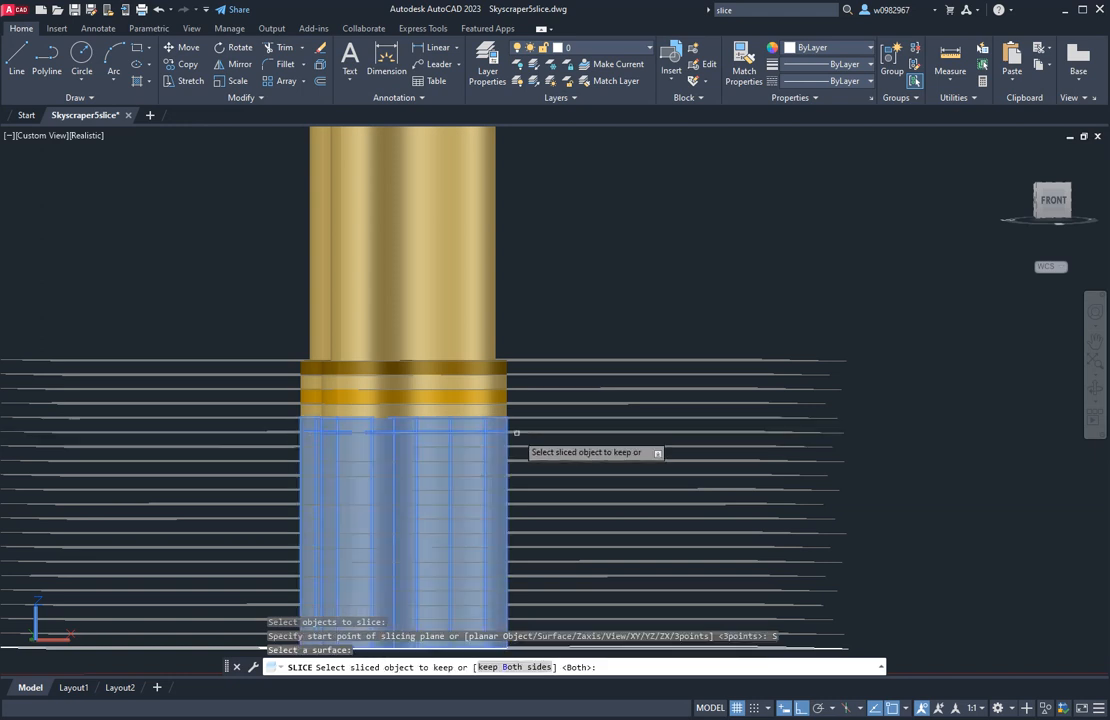
{"action": "key", "text": "Return"}
Set the fifth floor slice from the top of the lowest tier to index color 40
{"action": "left_click", "coordinate": [500, 425]}
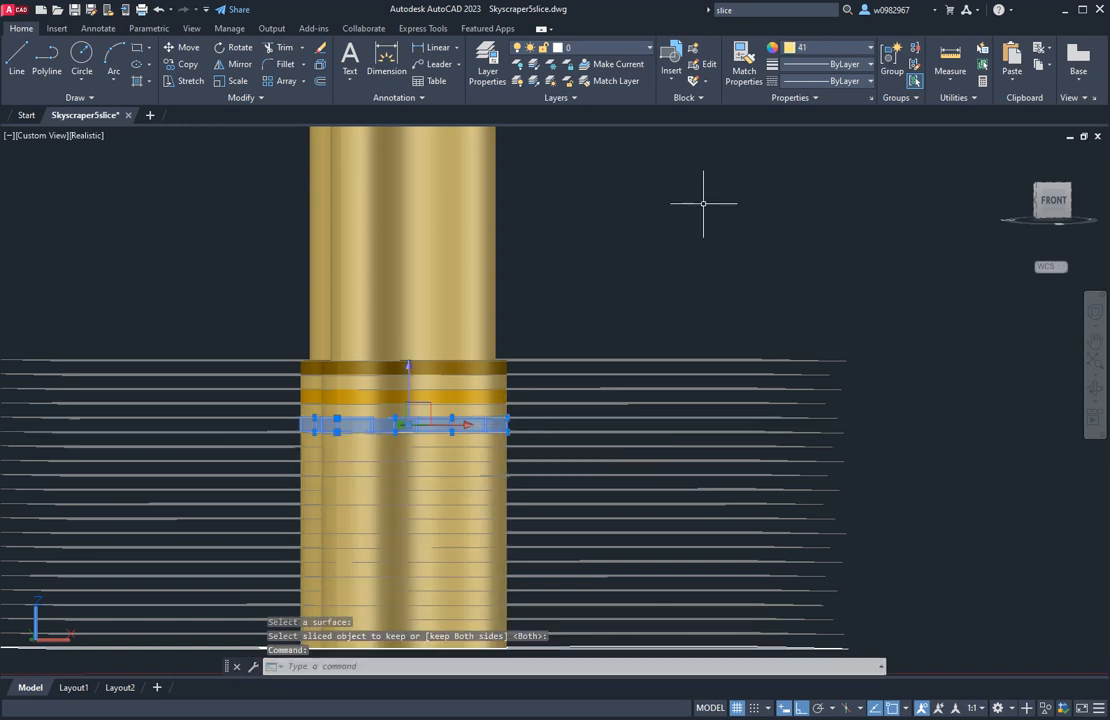
{"action": "left_click", "coordinate": [834, 49]}
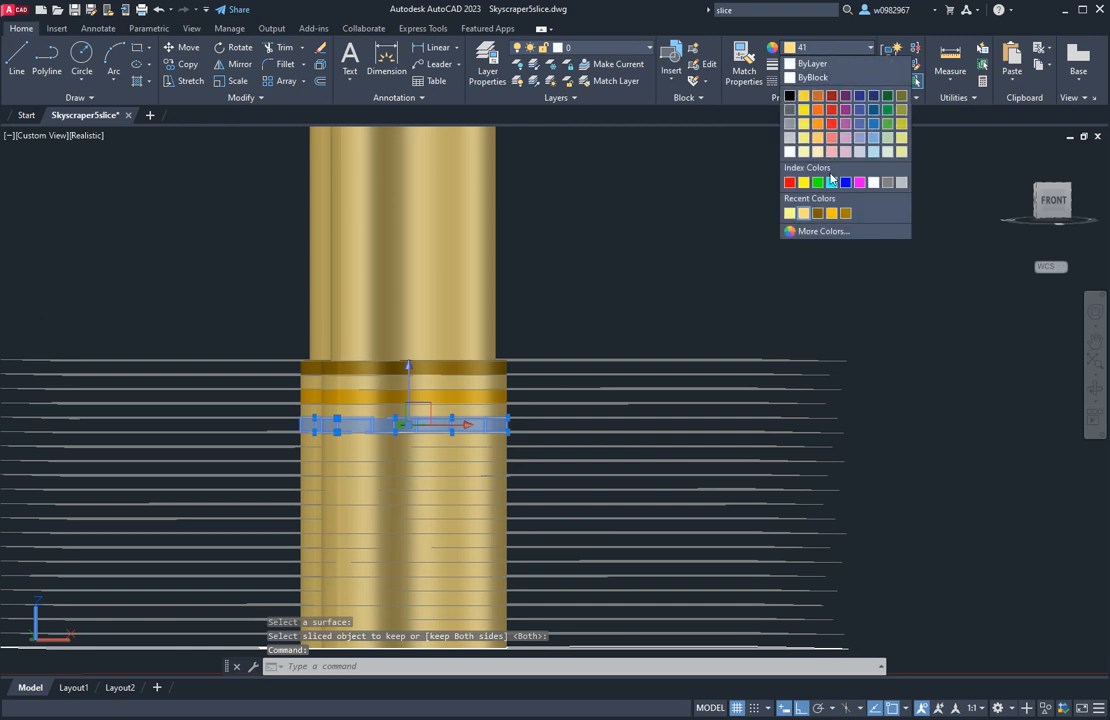
{"action": "left_click", "coordinate": [829, 209]}
{"action": "key", "text": "Escape"}
{"action": "key", "text": "Escape"}
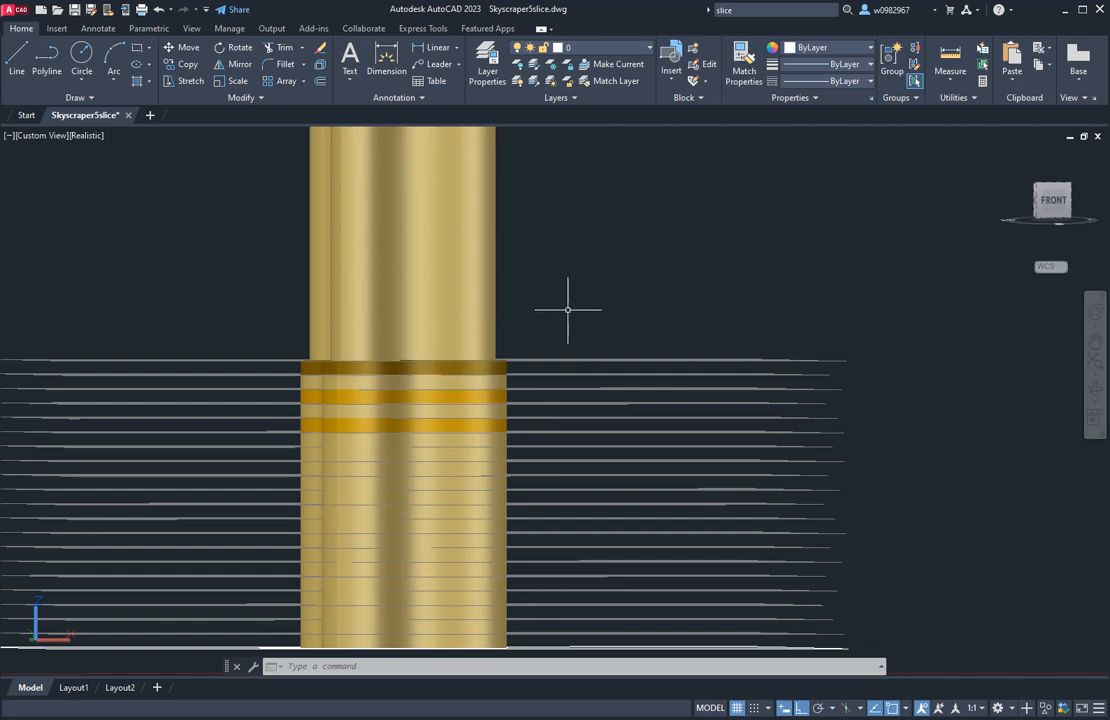
{"action": "middle_click_drag", "start_coordinate": [567, 310], "coordinate": [576, 311], "text": "shift"}
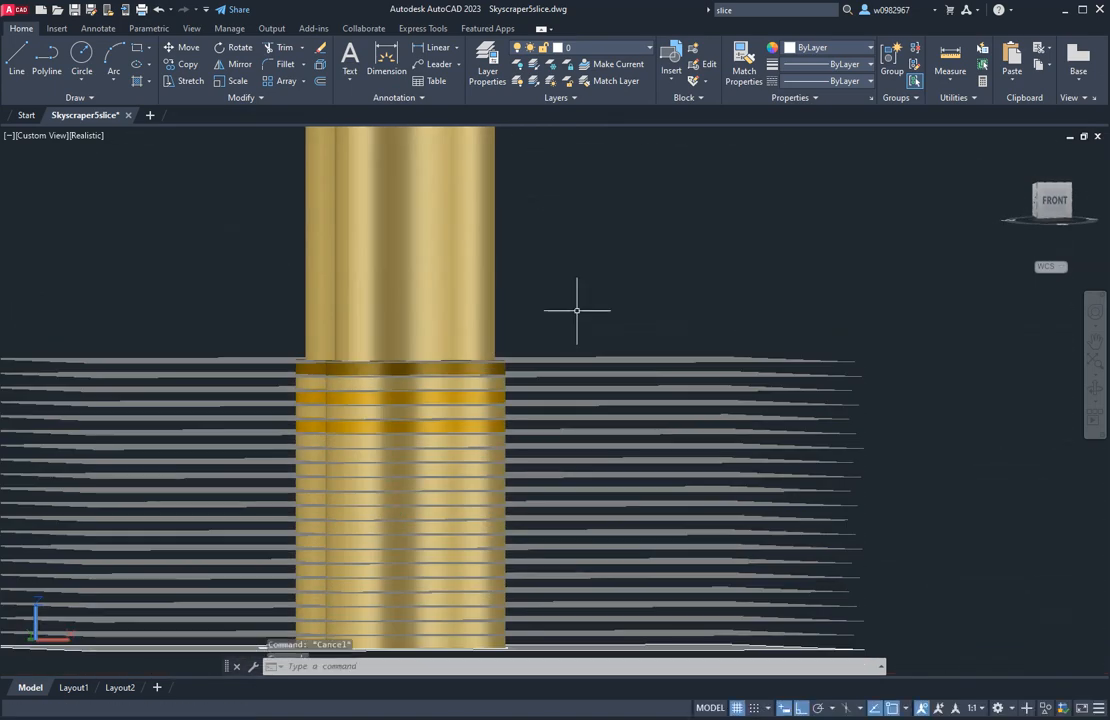